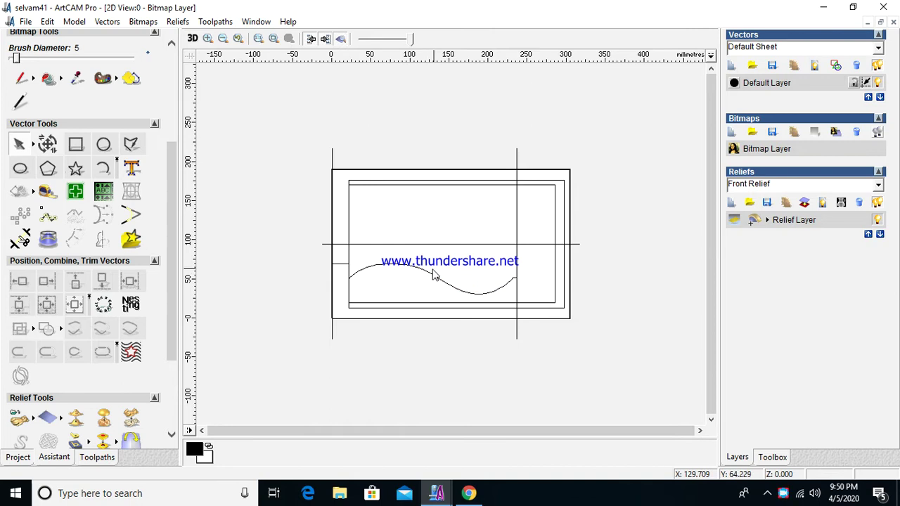
Move the wavy cross-section profile out of the panel rectangle to the empty area below it and reselect it.
click(430, 272)
drag(428, 274, 450, 346)
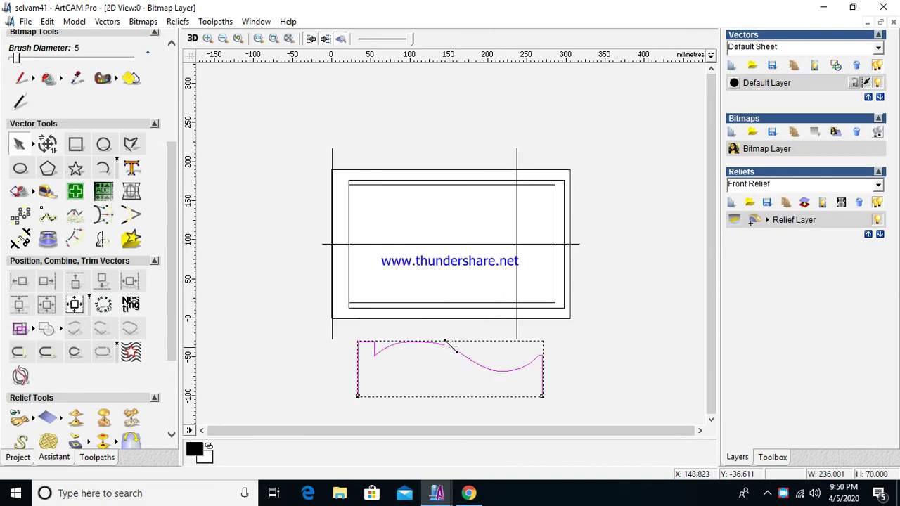
click(463, 342)
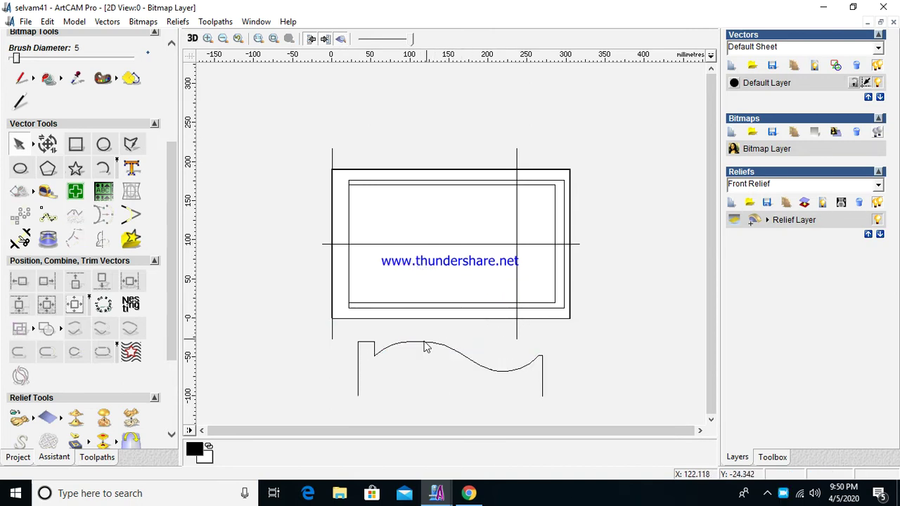
click(373, 345)
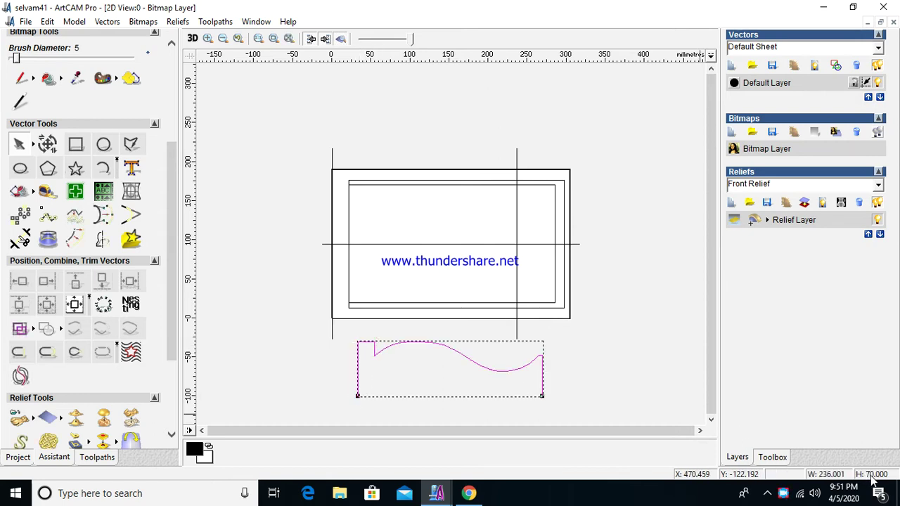
Set up a Two Rail Sweep with the two vertical lines as drive rails and the wavy profile as cross section.
click(332, 336)
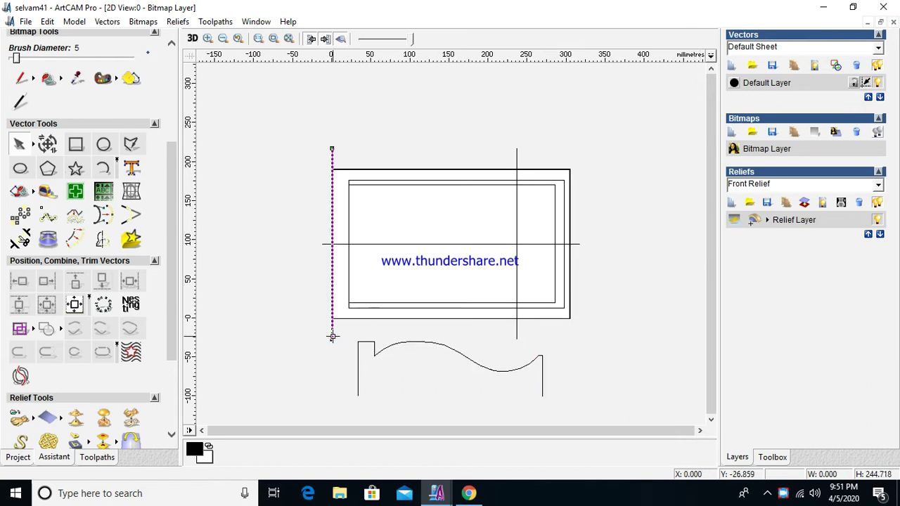
shift+click(517, 289)
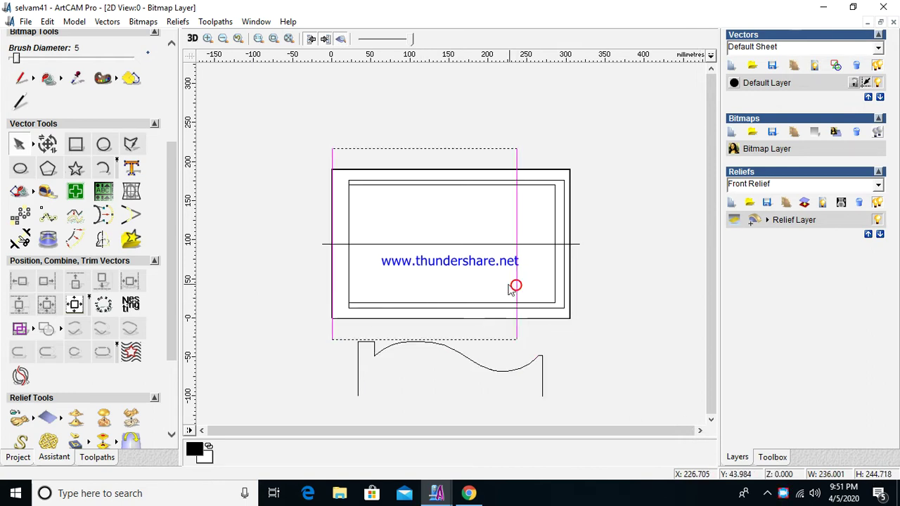
scroll(162, 314, down, 3)
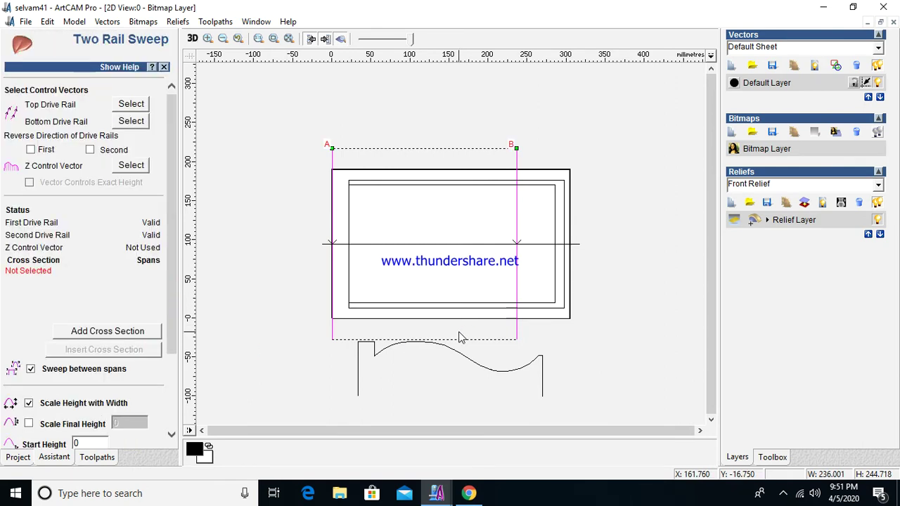
click(421, 343)
click(144, 331)
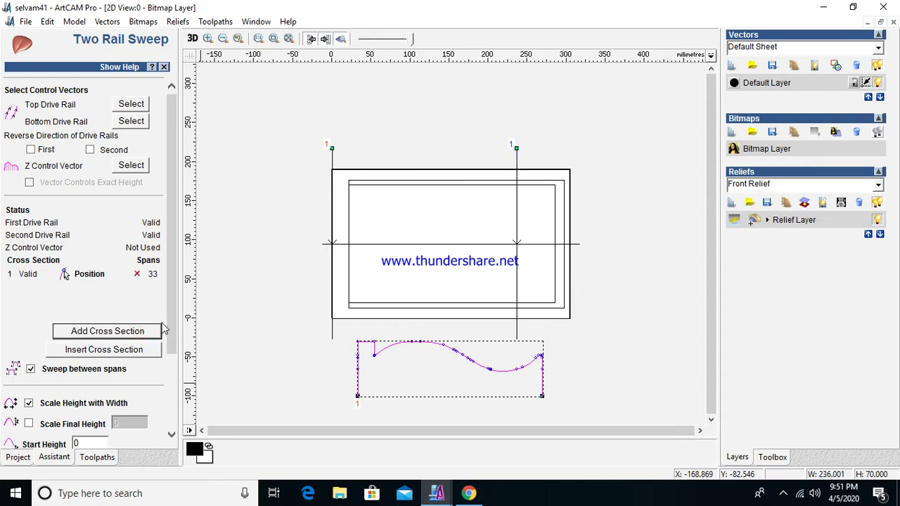
Calculate the sweep with Scale Height with Width off, Scale Final Height 70 and Highest combine mode, and close the sweep settings.
scroll(168, 329, down, 3)
click(28, 310)
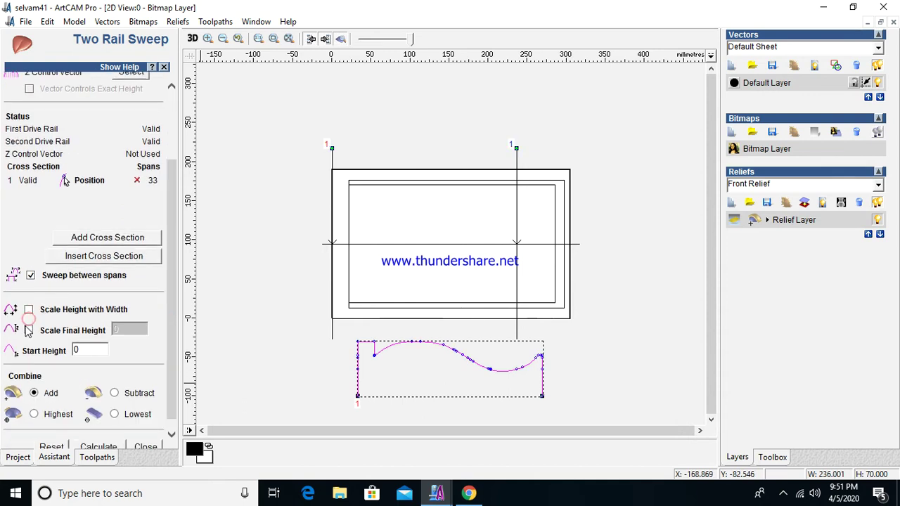
click(28, 329)
double_click(141, 330)
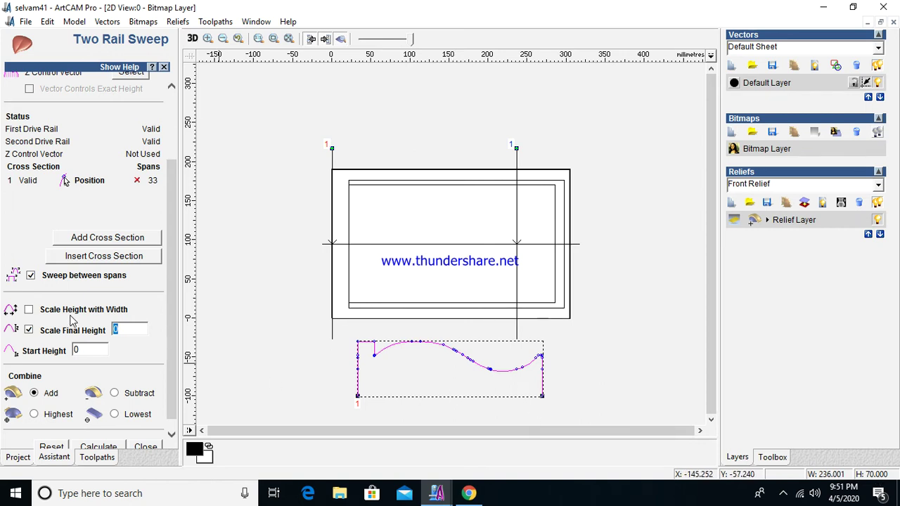
text(70)
click(34, 415)
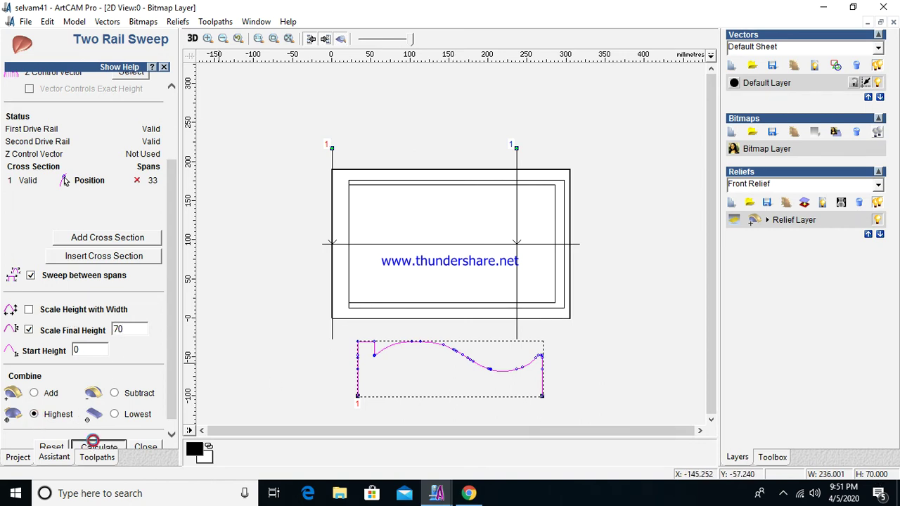
click(95, 446)
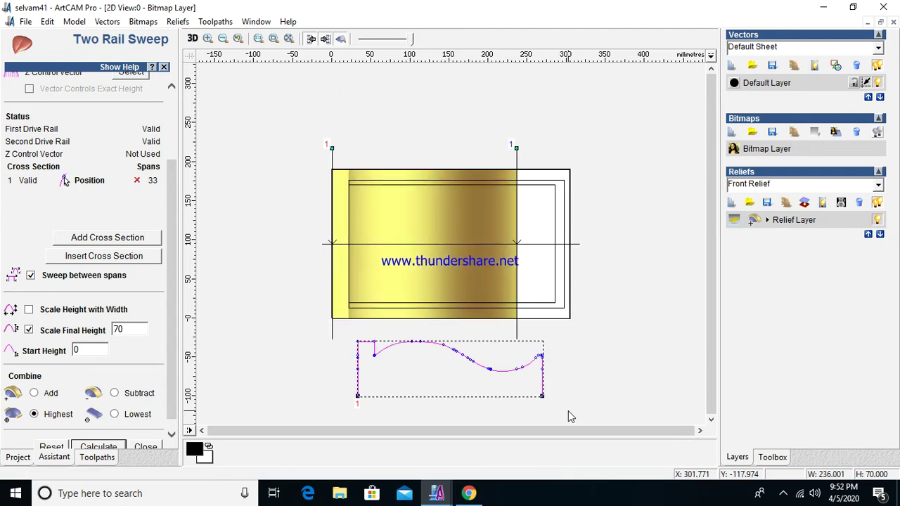
click(418, 234)
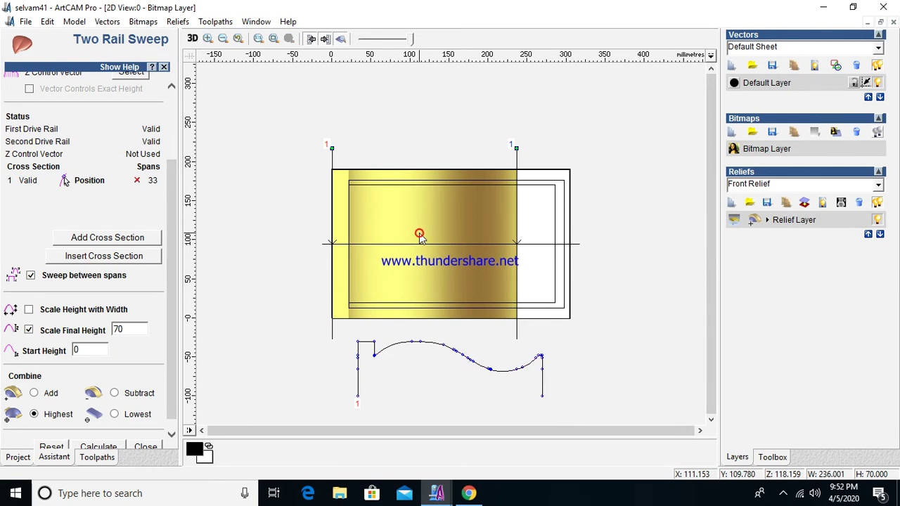
click(400, 182)
scroll(440, 229, up, 2)
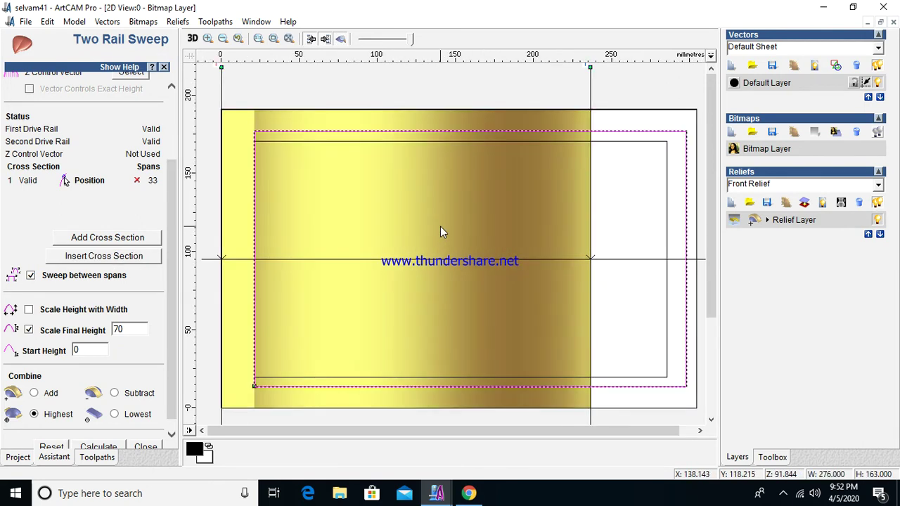
click(440, 232)
click(146, 447)
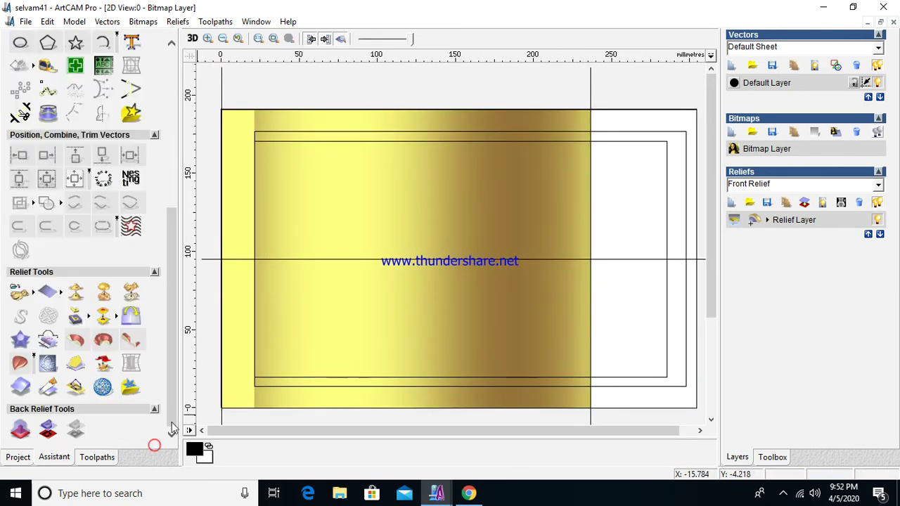
Rotate the whole model clockwise into portrait orientation.
click(434, 277)
scroll(436, 271, down, 3)
scroll(443, 235, up, 1)
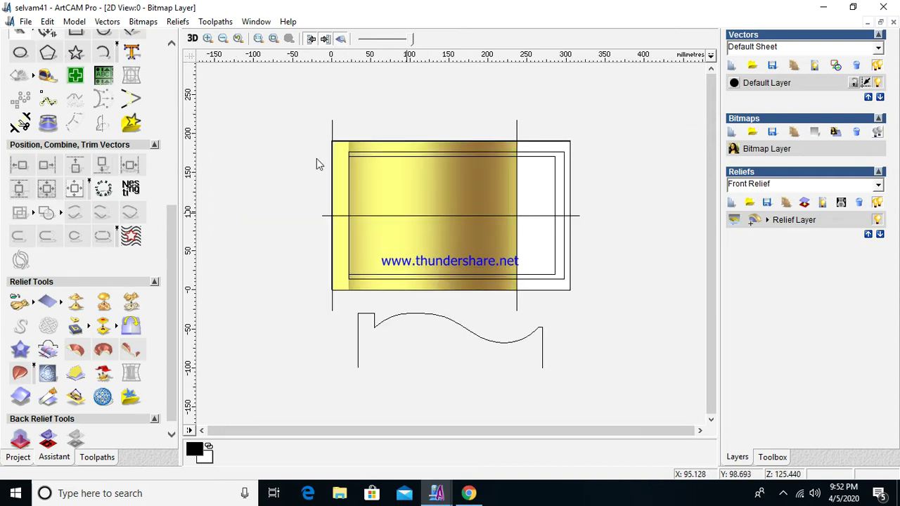
drag(168, 236, 159, 154)
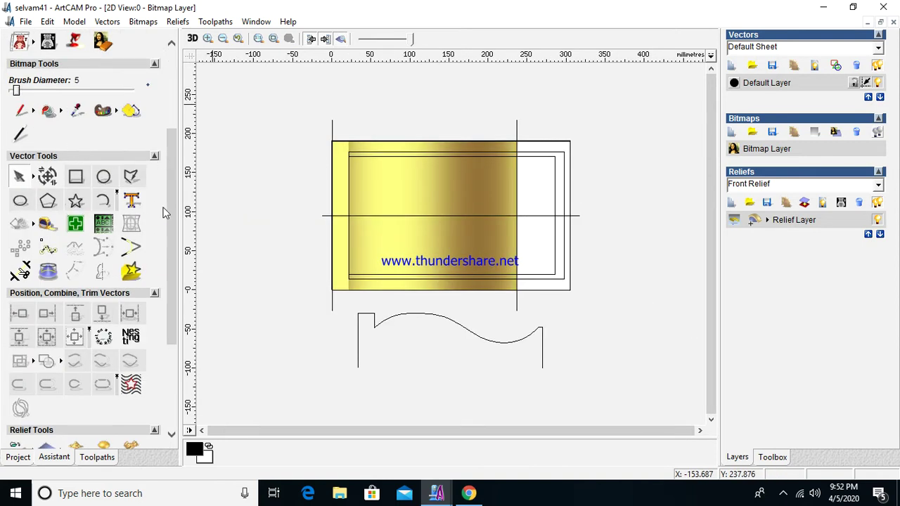
scroll(167, 207, up, 3)
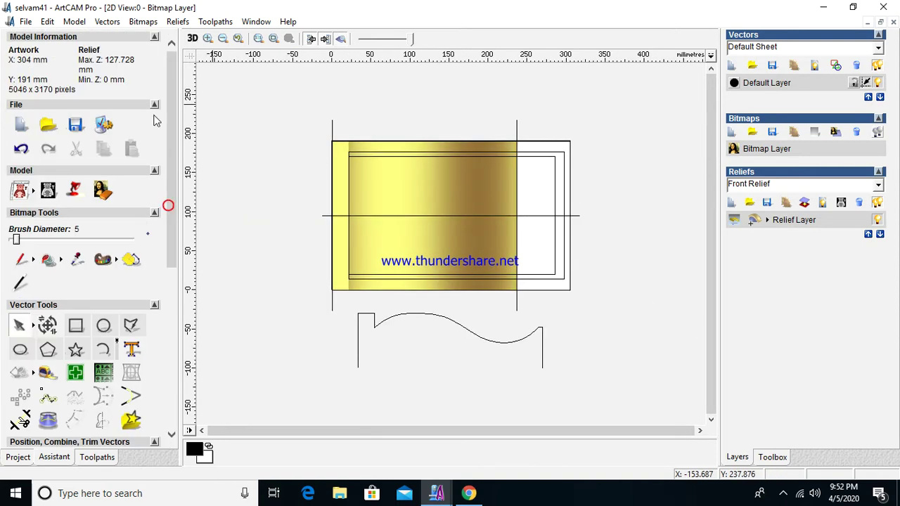
click(35, 192)
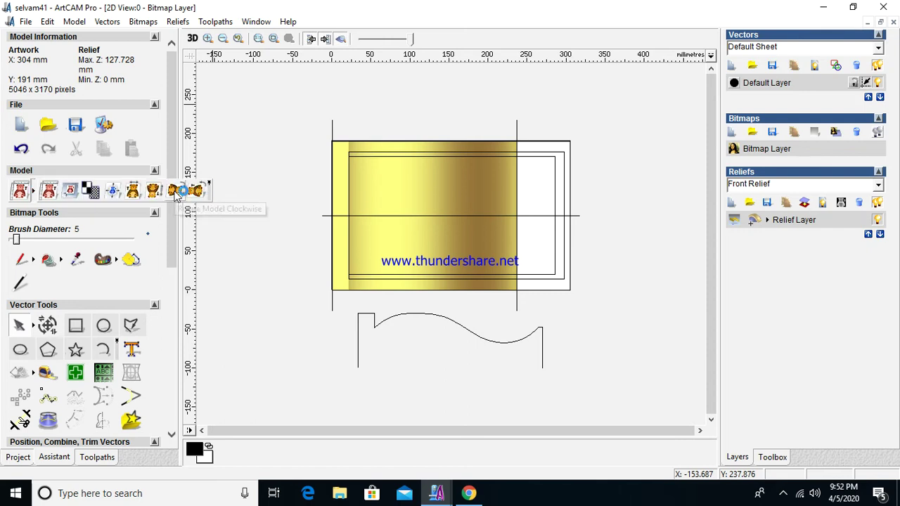
click(178, 193)
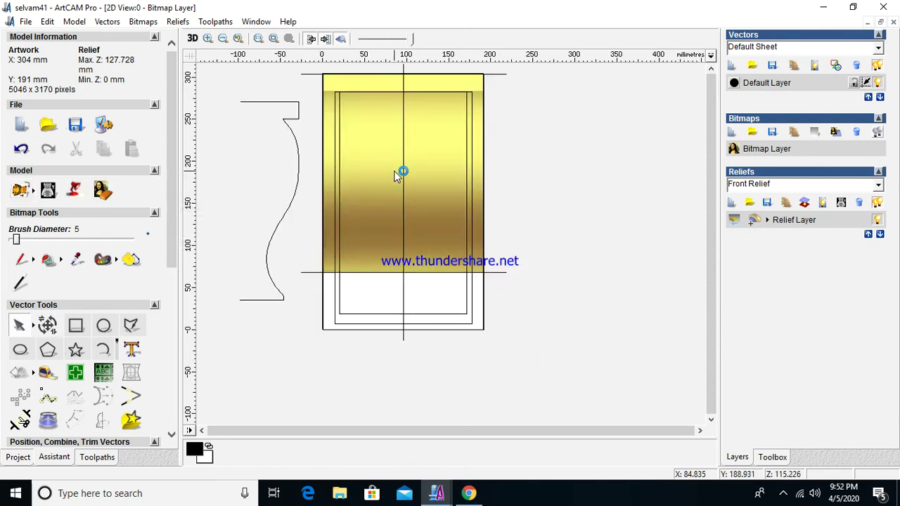
Import the ArtCAM model corbile from the poo folder as a 3D clipart relief and move its settings off the artwork.
click(181, 22)
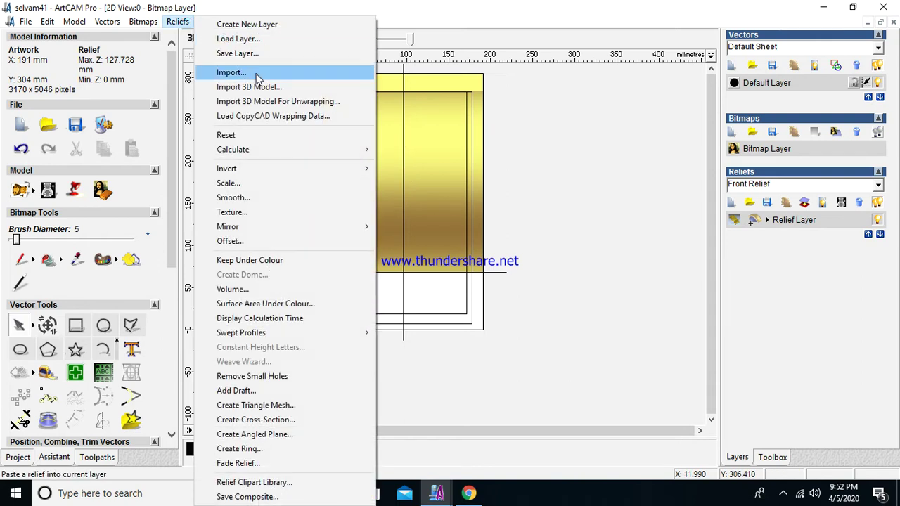
click(256, 73)
click(443, 306)
click(440, 319)
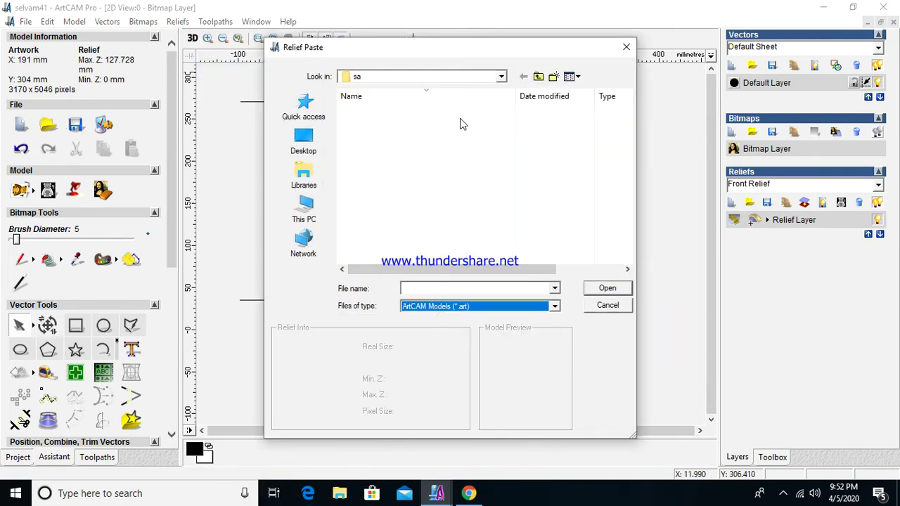
click(537, 76)
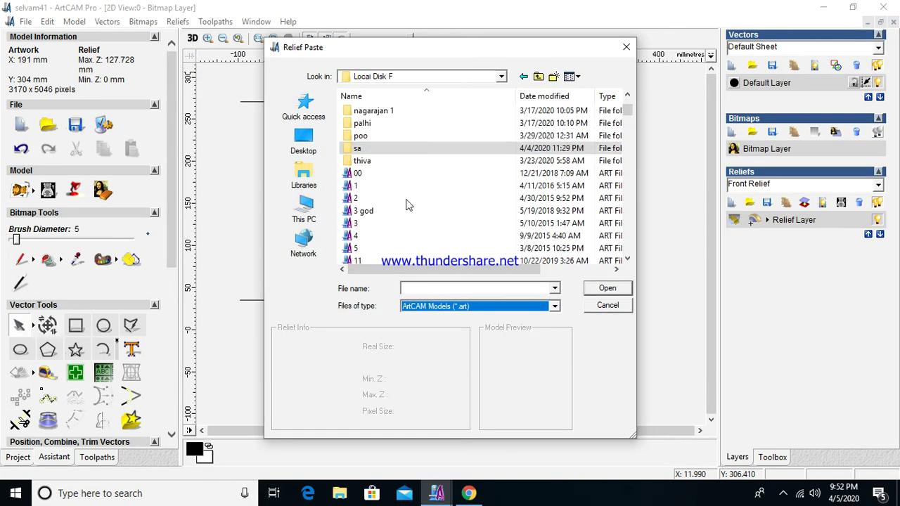
double_click(368, 135)
scroll(373, 194, down, 15)
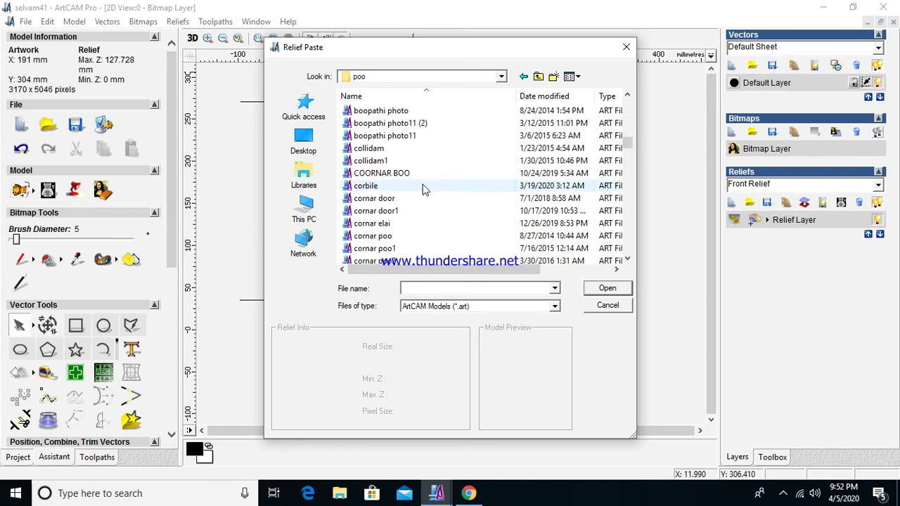
click(384, 186)
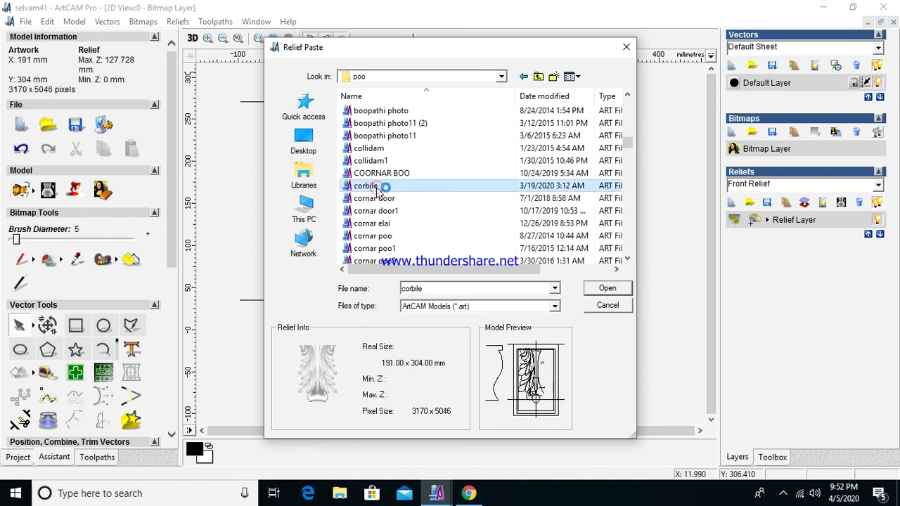
click(606, 288)
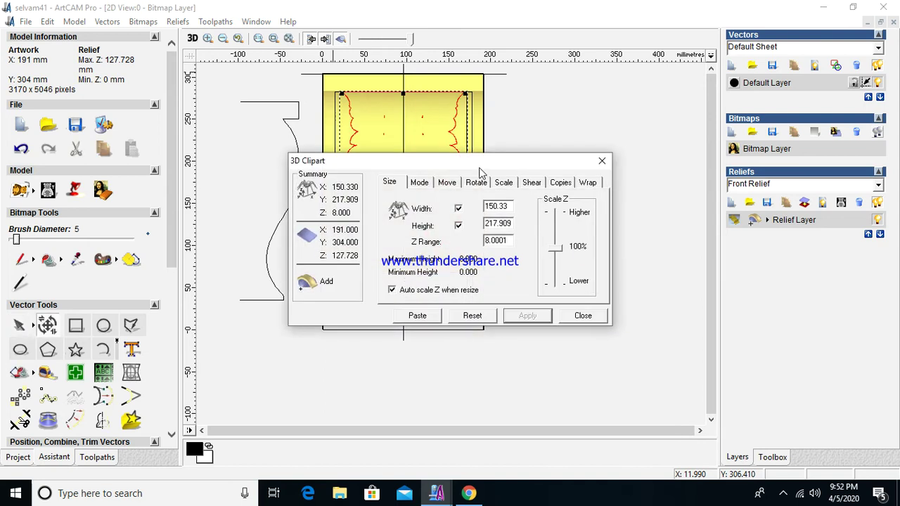
drag(481, 163, 675, 242)
click(522, 176)
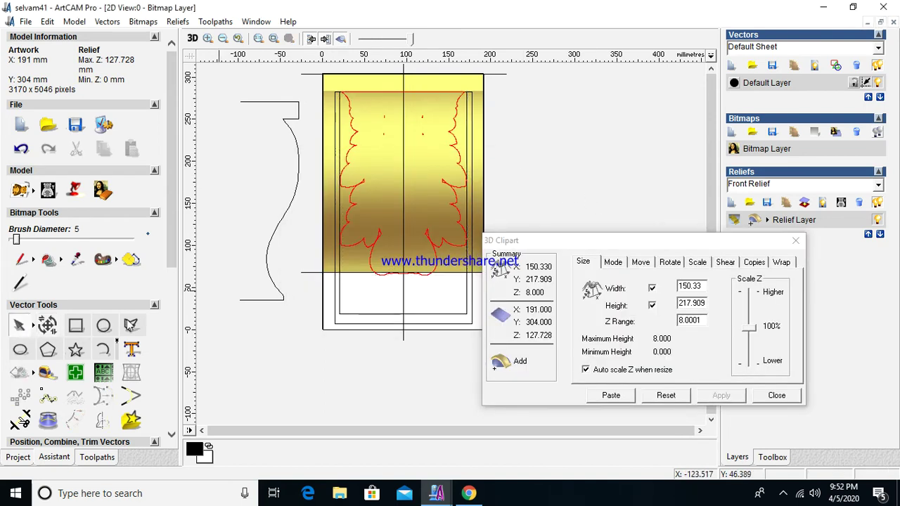
Scale the relief height of the whole layer to 70 mm.
scroll(174, 251, down, 5)
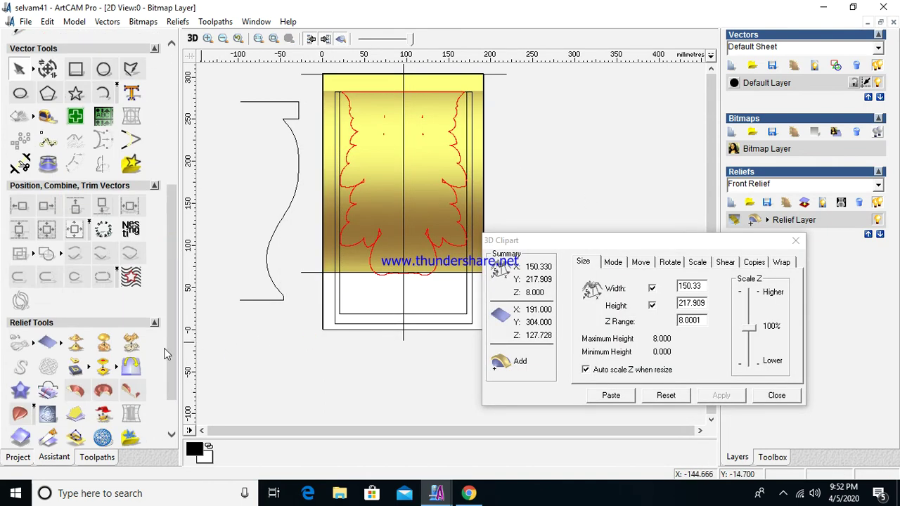
click(133, 343)
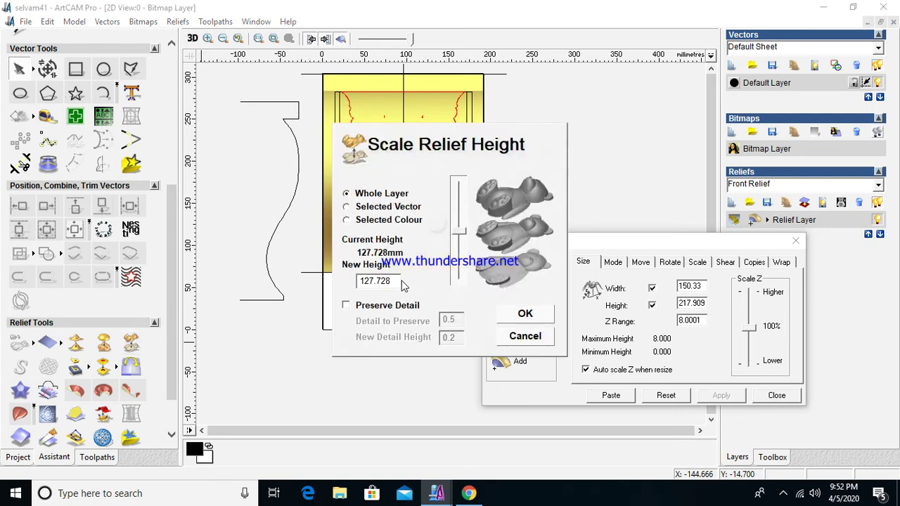
drag(395, 280, 320, 290)
text(70)
click(523, 314)
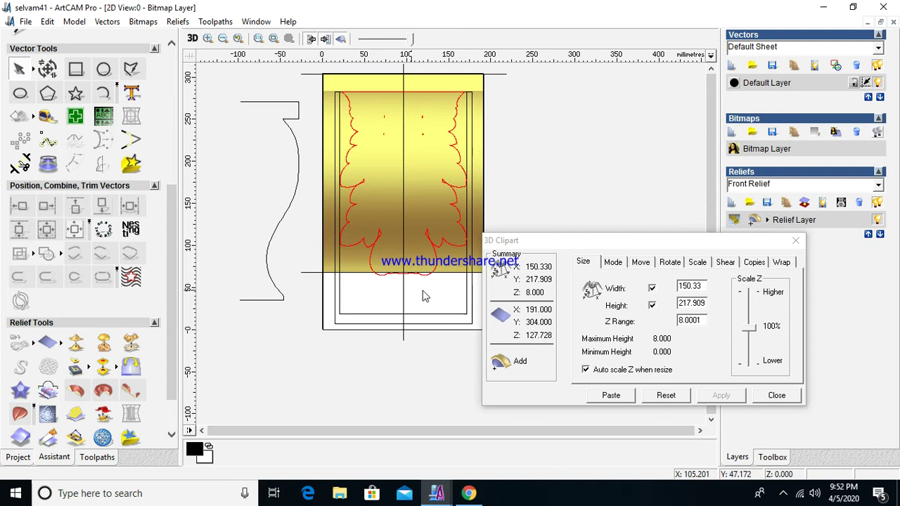
Scale the relief height to 60 mm only within the larger of the two inner rectangles, using the Selected Vector option.
click(335, 250)
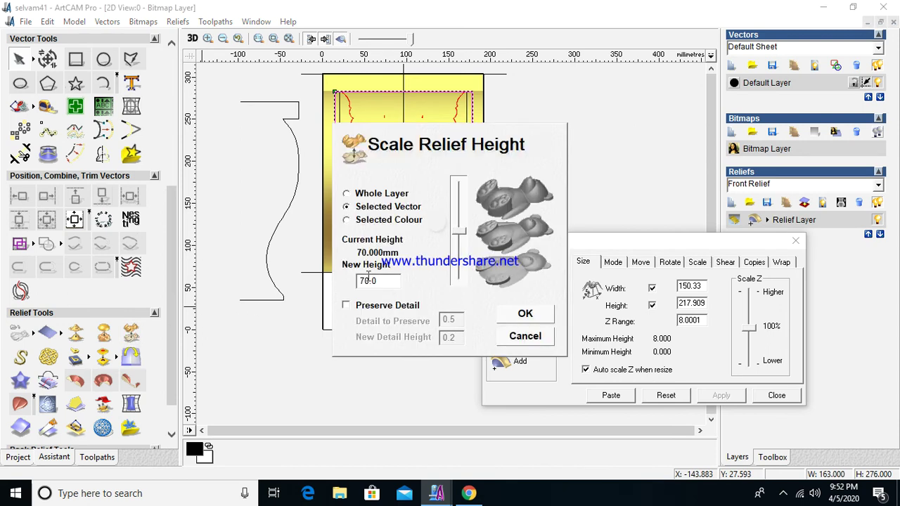
drag(385, 281, 344, 283)
text(60)
click(538, 314)
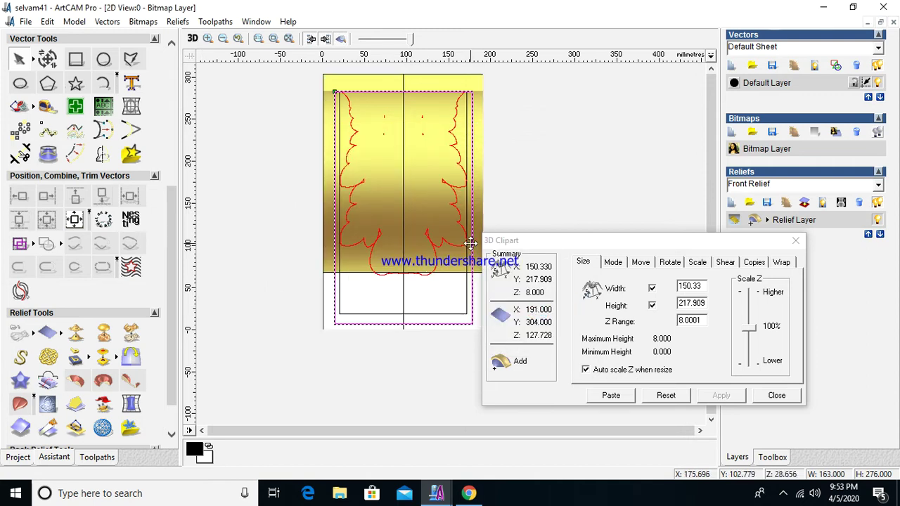
Select the leaf clipart and examine its position against the swept, rescaled relief in the 3D view.
scroll(449, 209, up, 2)
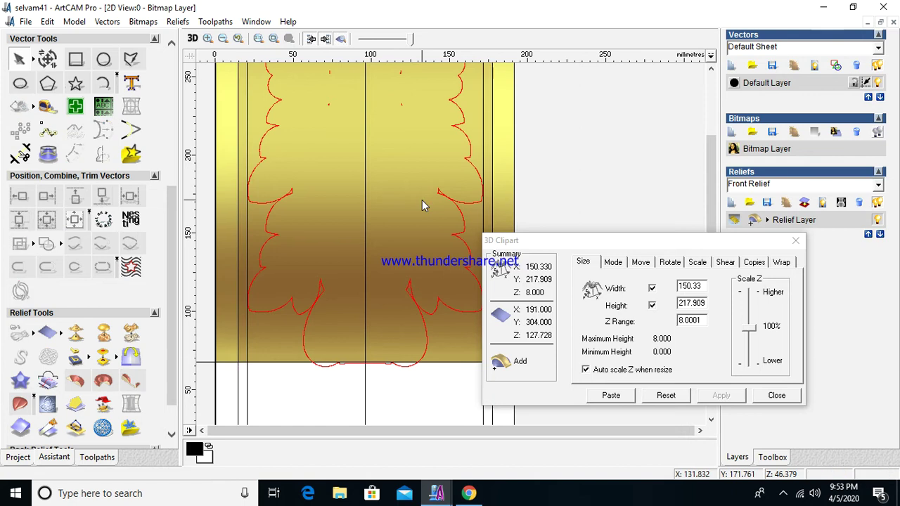
click(269, 224)
click(268, 224)
scroll(342, 240, down, 3)
scroll(409, 168, up, 3)
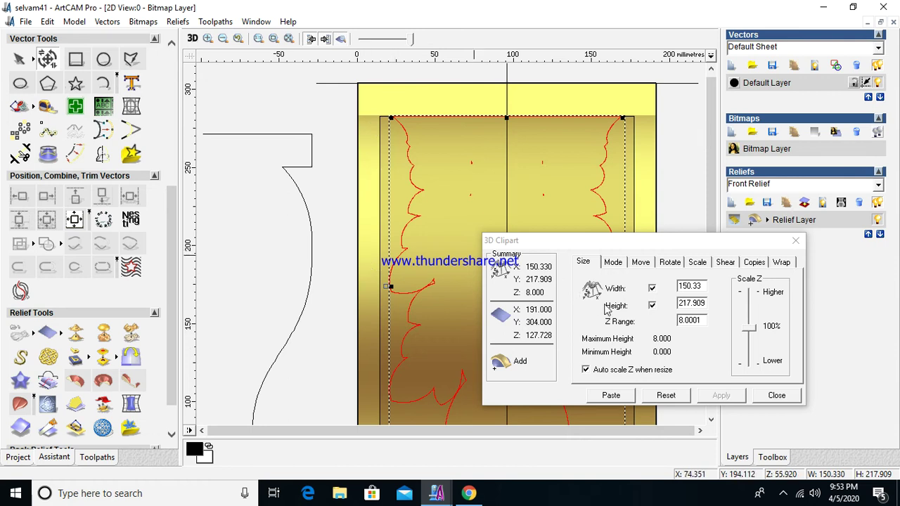
click(192, 38)
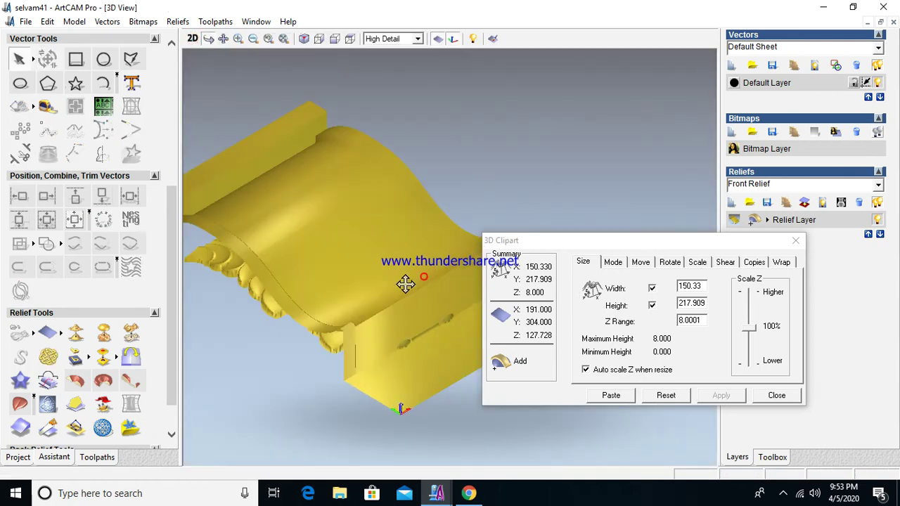
mouse_move(403, 282)
mouse_down()
mouse_move(324, 295)
mouse_move(315, 272)
mouse_move(342, 295)
mouse_move(312, 268)
mouse_move(321, 311)
mouse_move(349, 281)
mouse_move(387, 287)
mouse_move(390, 301)
mouse_up()
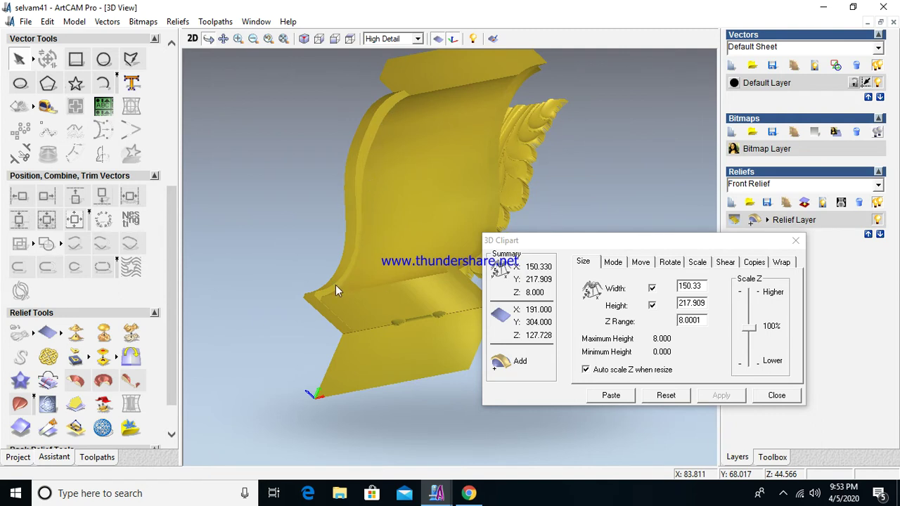
Set the leaf clipart's Z range to 10 mm and apply it.
mouse_move(335, 291)
mouse_down()
mouse_move(324, 293)
mouse_move(366, 225)
mouse_move(377, 112)
mouse_move(406, 95)
mouse_up()
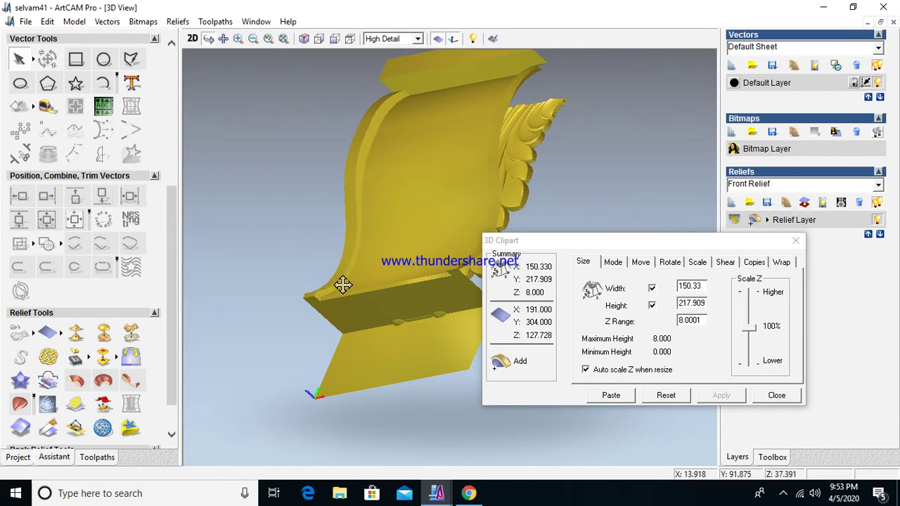
click(192, 38)
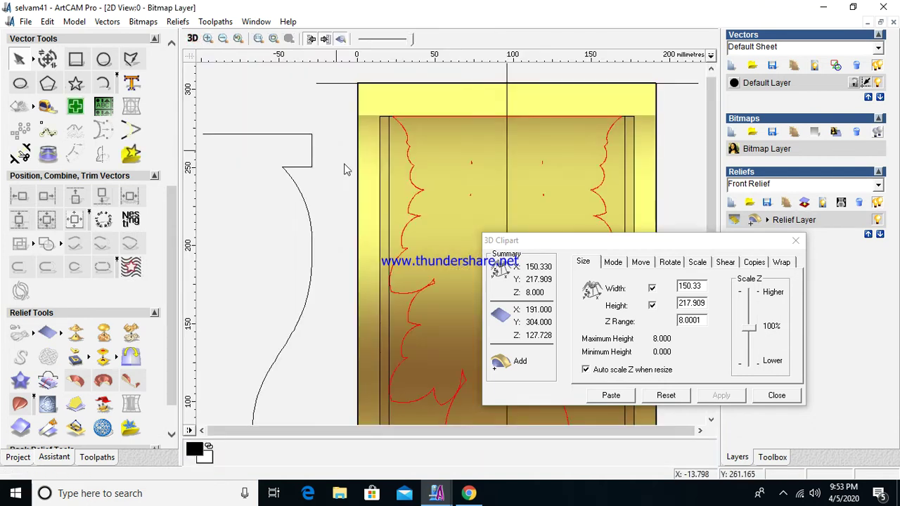
drag(598, 241, 725, 360)
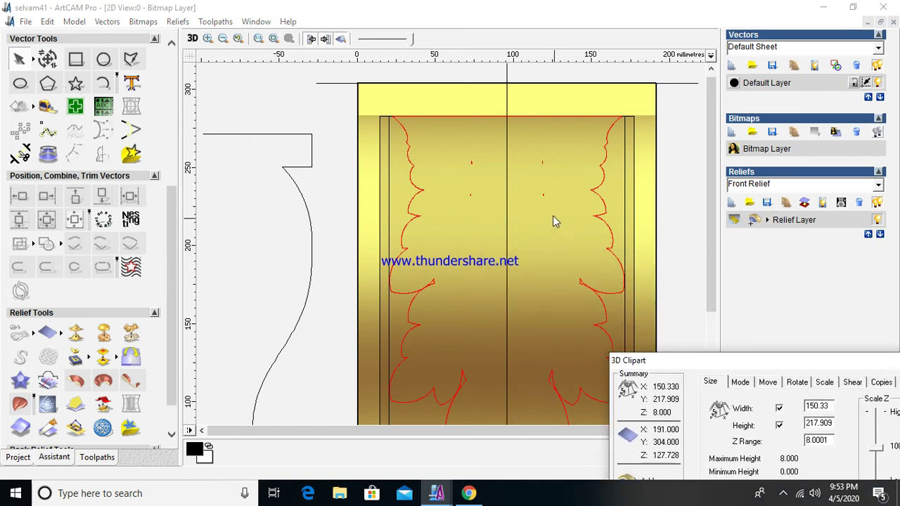
scroll(482, 214, down, 2)
scroll(470, 247, up, 2)
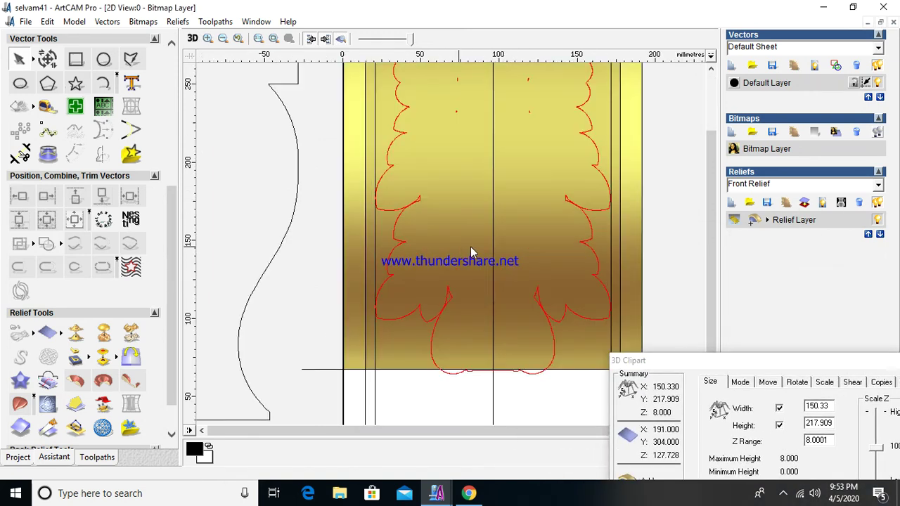
drag(790, 362, 749, 289)
double_click(777, 367)
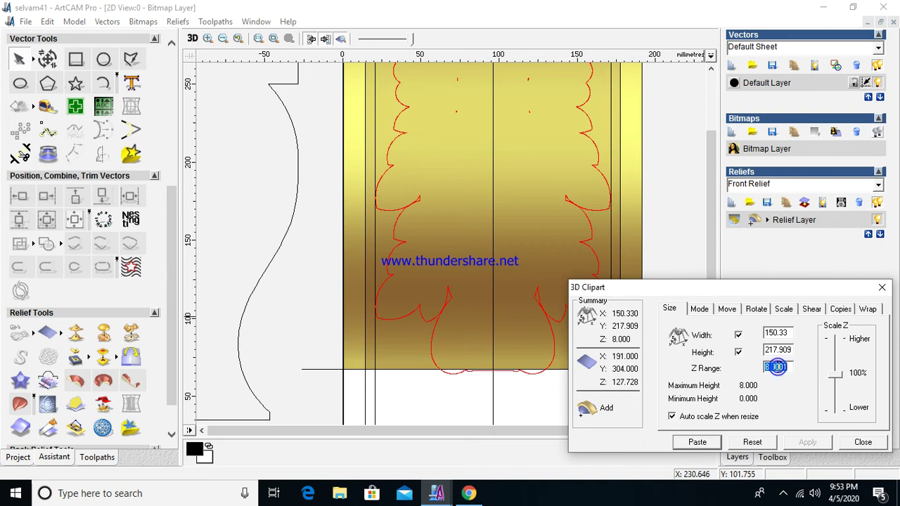
text(10)
click(808, 441)
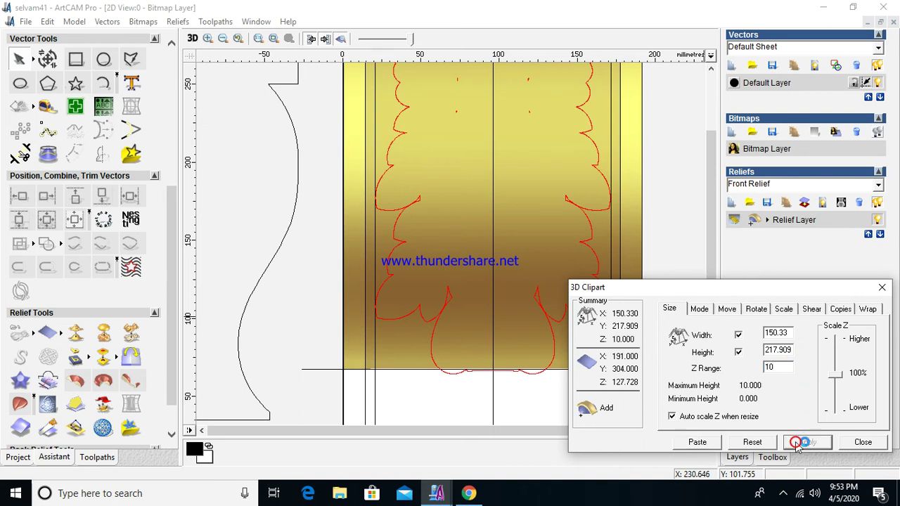
Paste the leaf clipart onto the relief in Add mode and examine it against the raised edges in the 3D view.
click(707, 310)
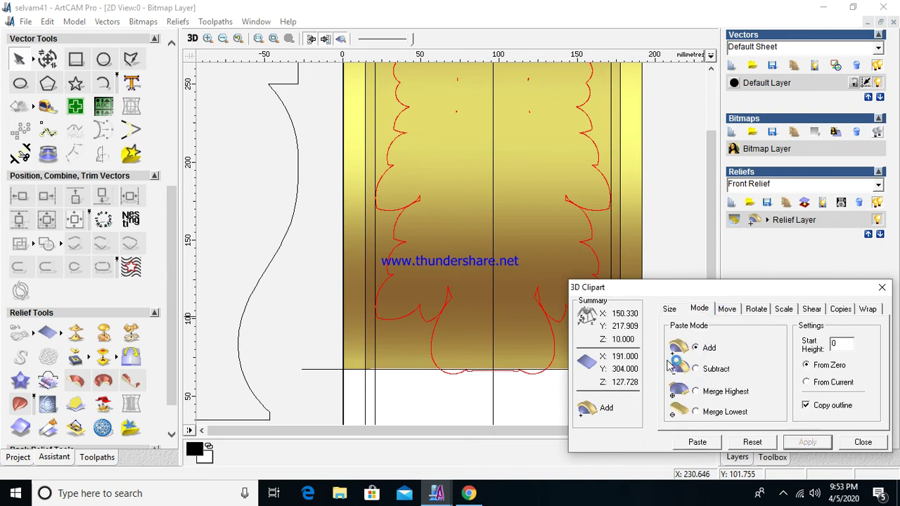
scroll(480, 228, down, 1)
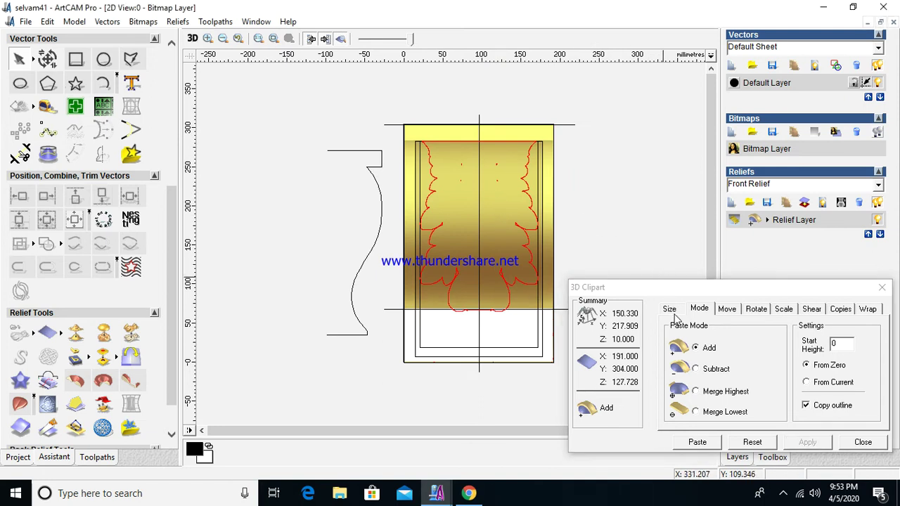
click(697, 348)
click(696, 441)
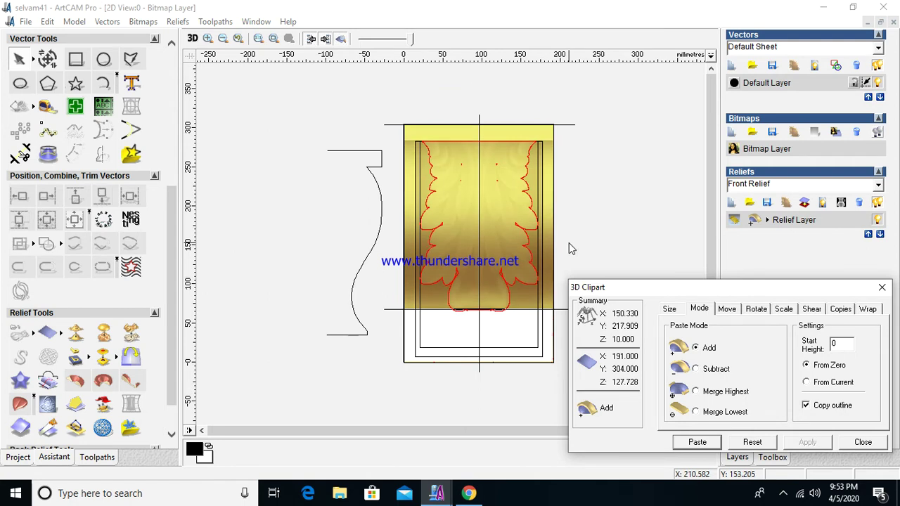
scroll(485, 236, up, 2)
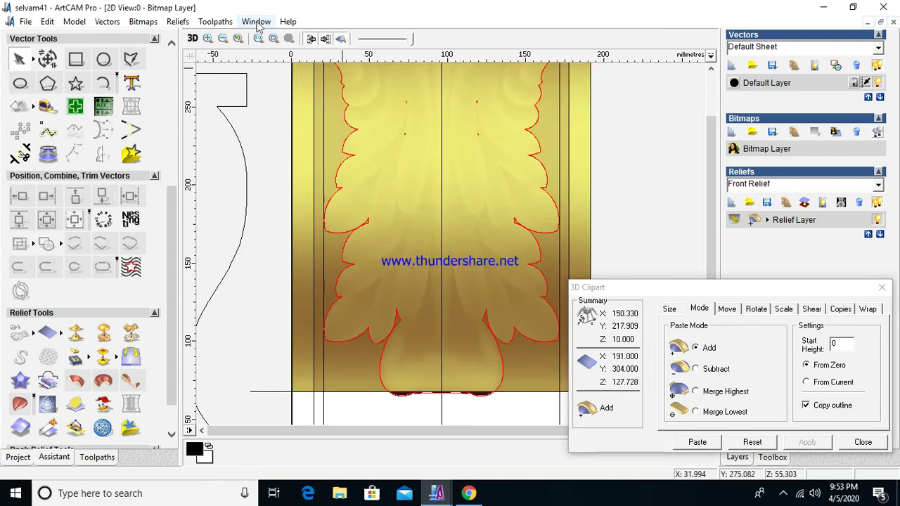
click(192, 38)
drag(412, 201, 446, 155)
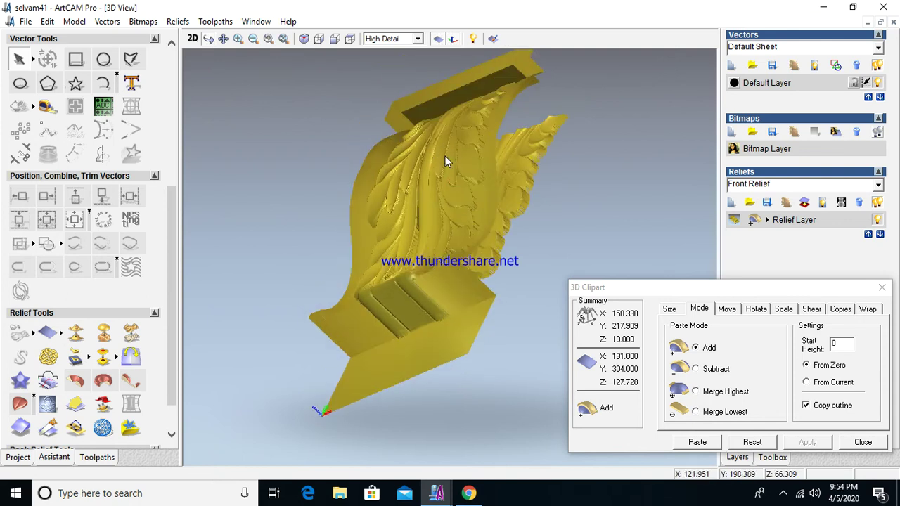
mouse_move(445, 161)
mouse_down()
mouse_move(433, 164)
mouse_move(445, 192)
mouse_up()
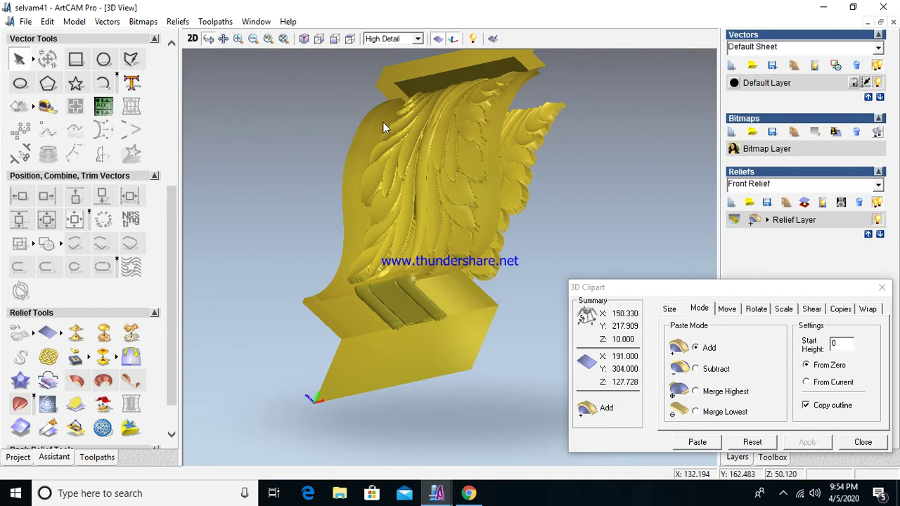
drag(382, 123, 360, 207)
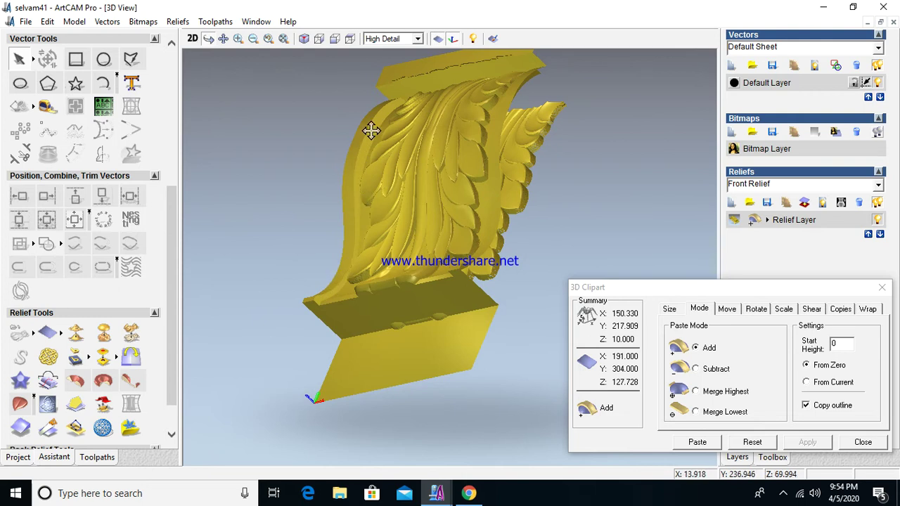
Return to the 2D view and undo the relief paste.
click(192, 38)
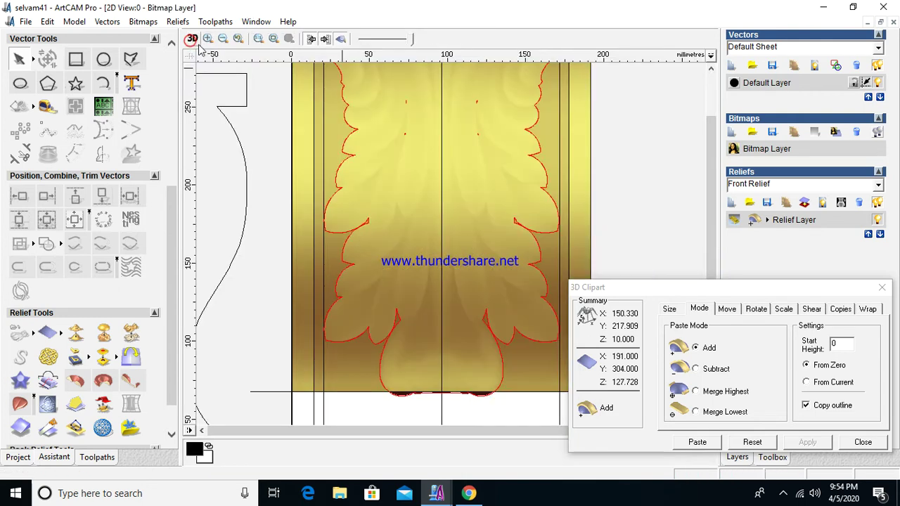
scroll(365, 176, down, 2)
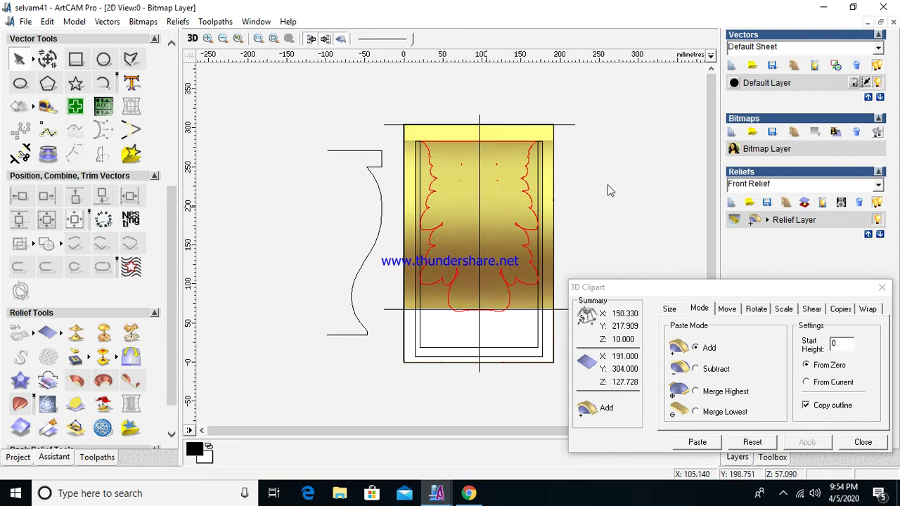
scroll(438, 206, up, 2)
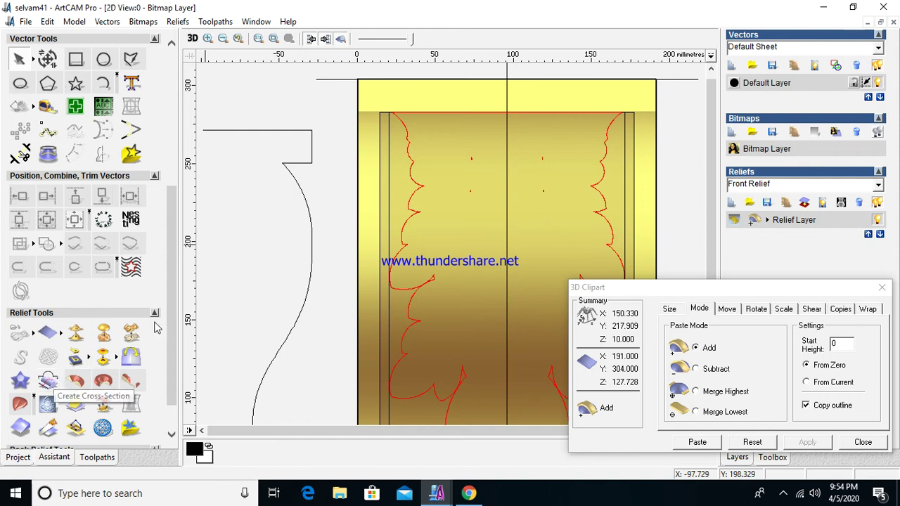
click(380, 215)
right_click(380, 215)
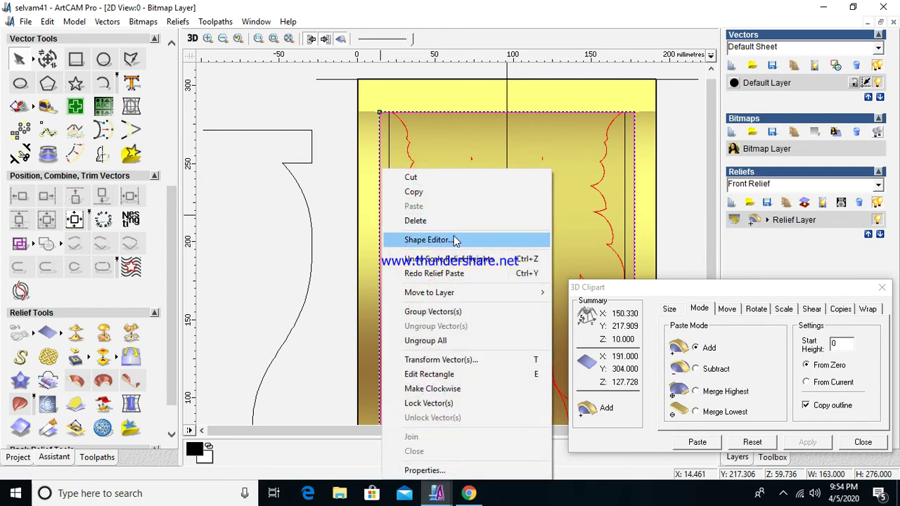
click(336, 194)
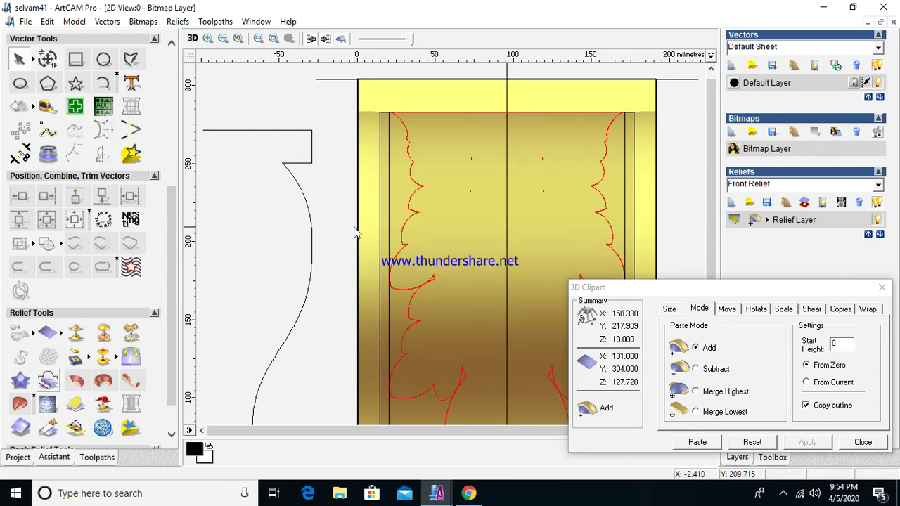
Create a horizontally aligned relief cross-section along a line about 213 mm long across the upper leaf area and move it above the model.
drag(343, 208, 675, 207)
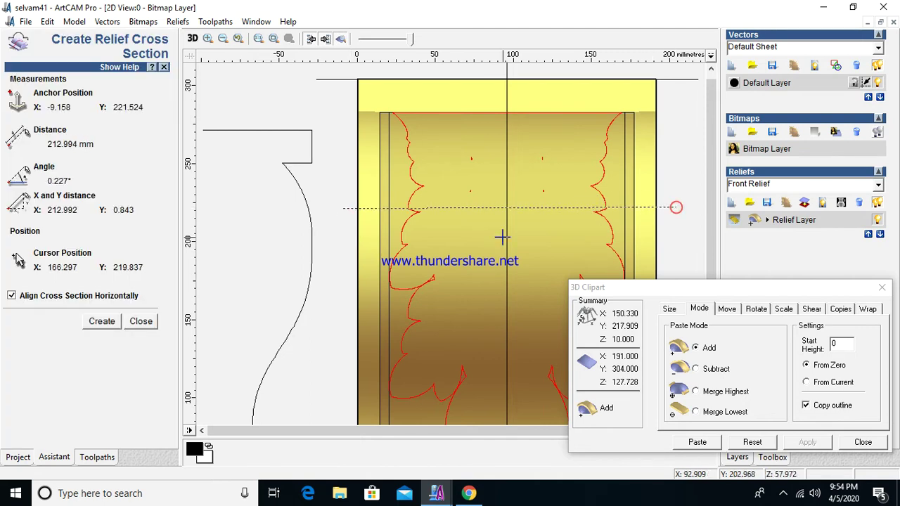
click(102, 322)
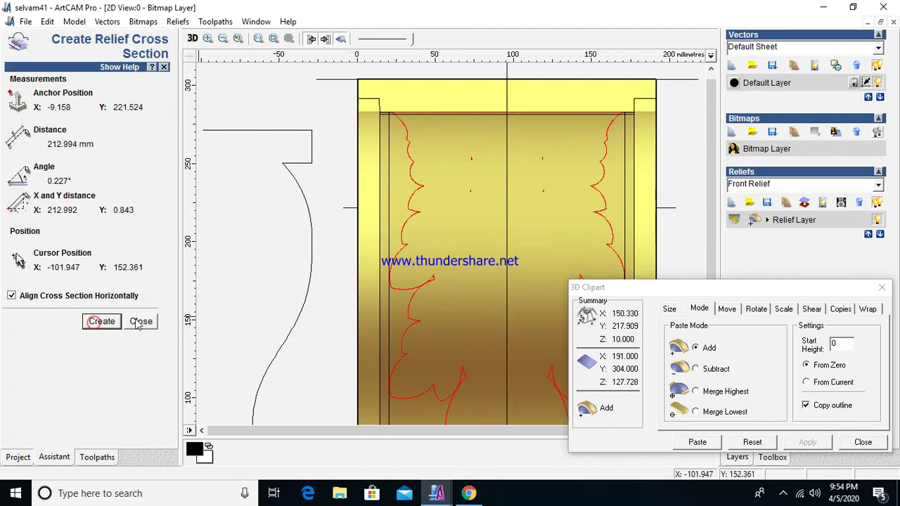
click(346, 207)
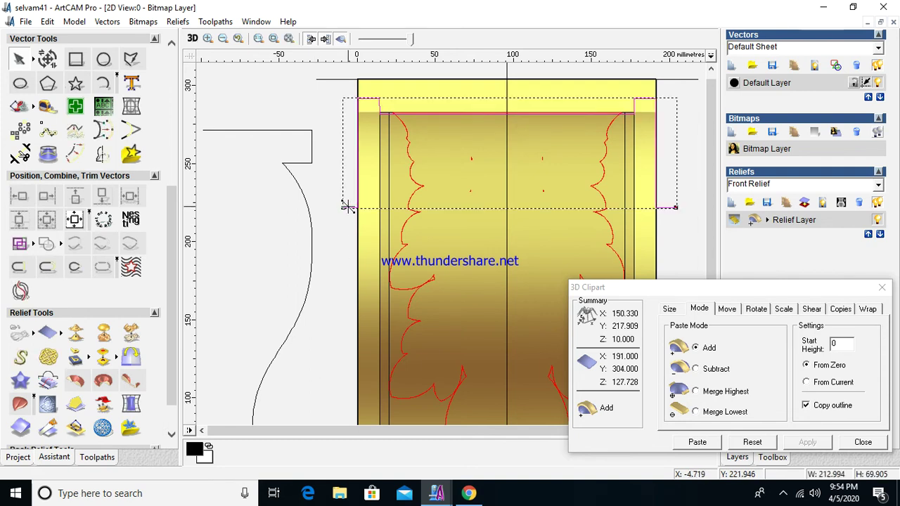
scroll(426, 142, up, 5)
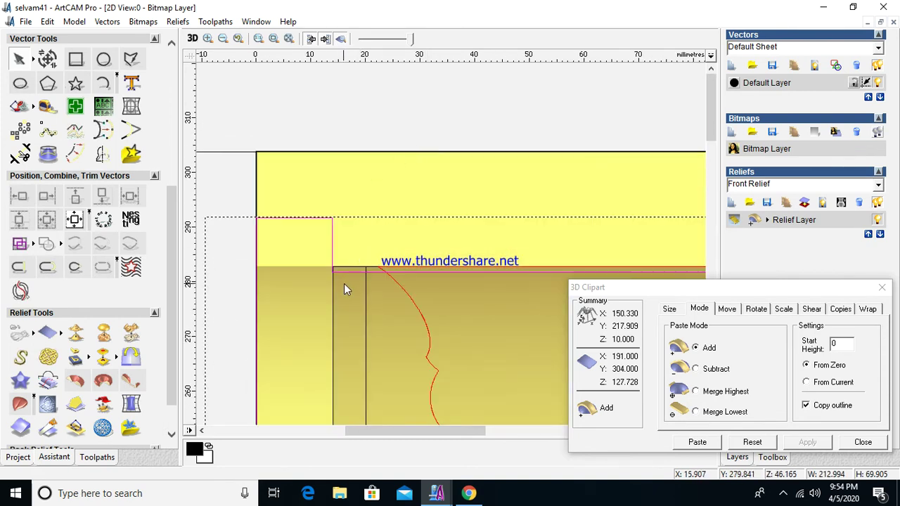
scroll(405, 99, down, 5)
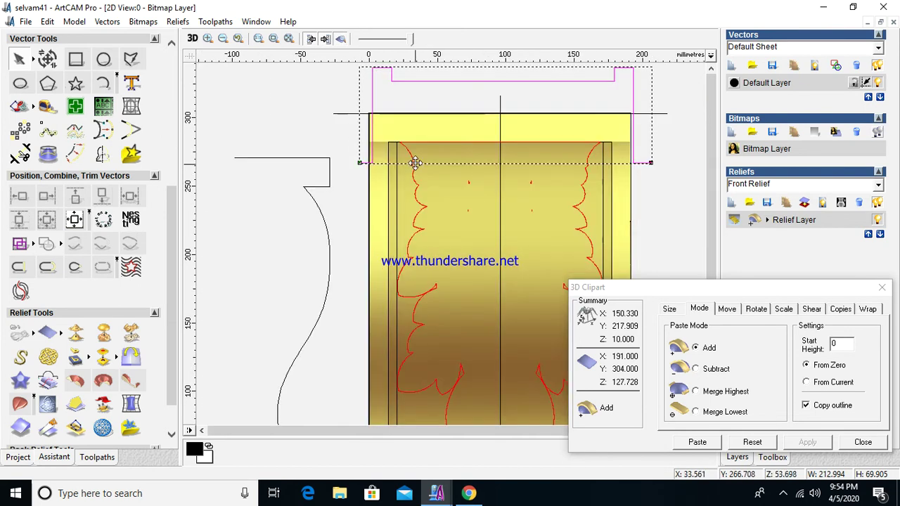
scroll(438, 115, down, 3)
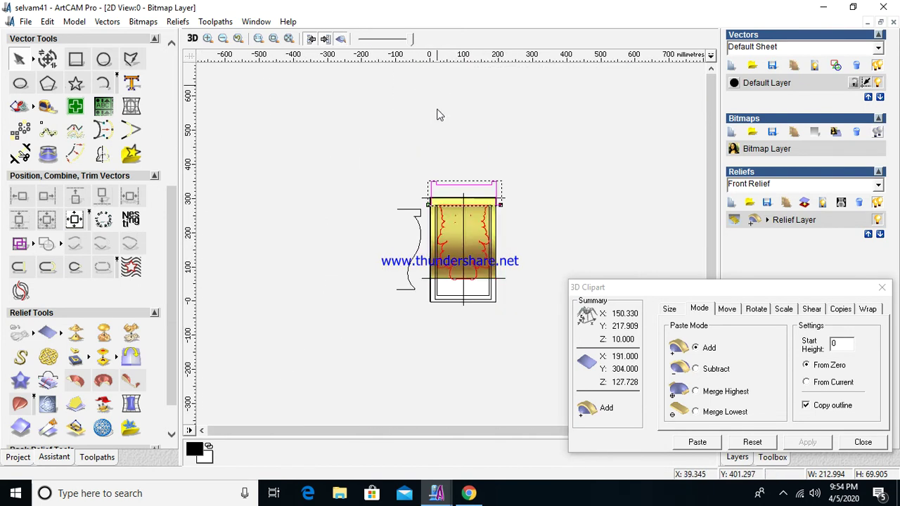
scroll(441, 146, up, 1)
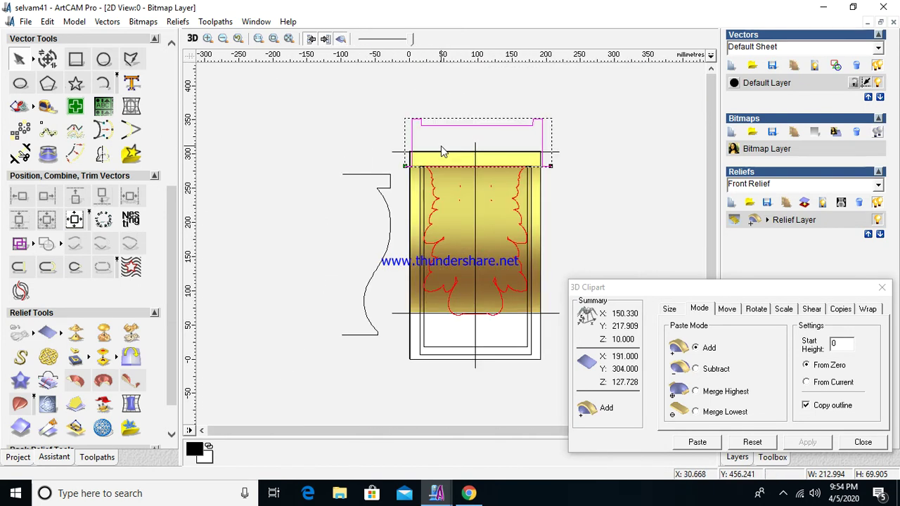
scroll(433, 149, up, 1)
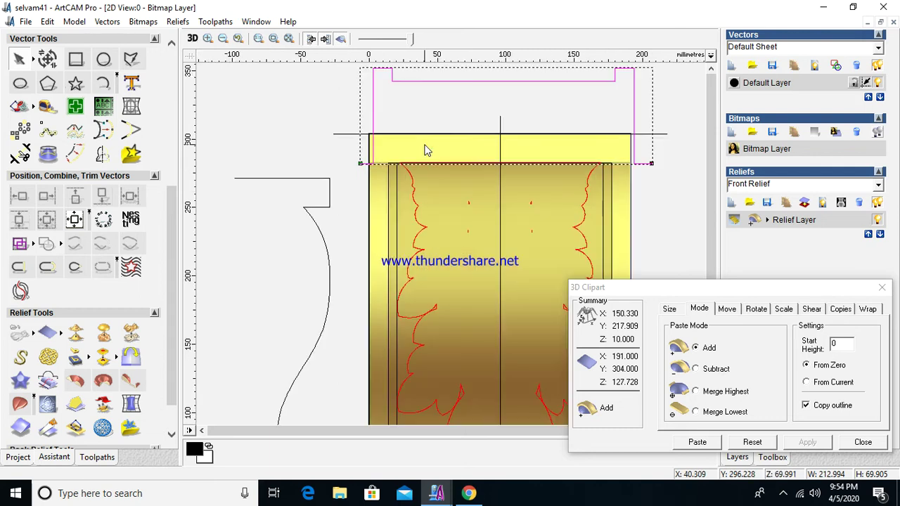
Measure the depth of the step between the rim and recess in the cross-section with a temporary rectangle.
scroll(397, 127, up, 1)
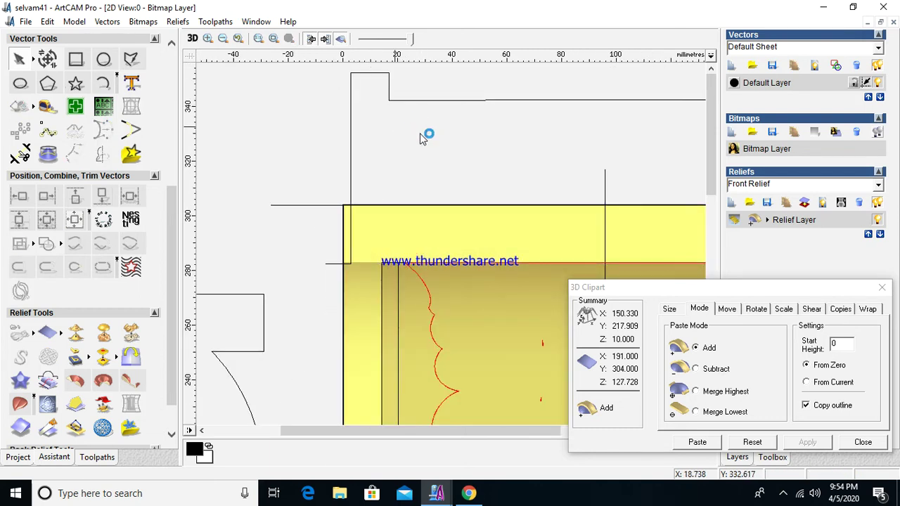
scroll(419, 133, up, 1)
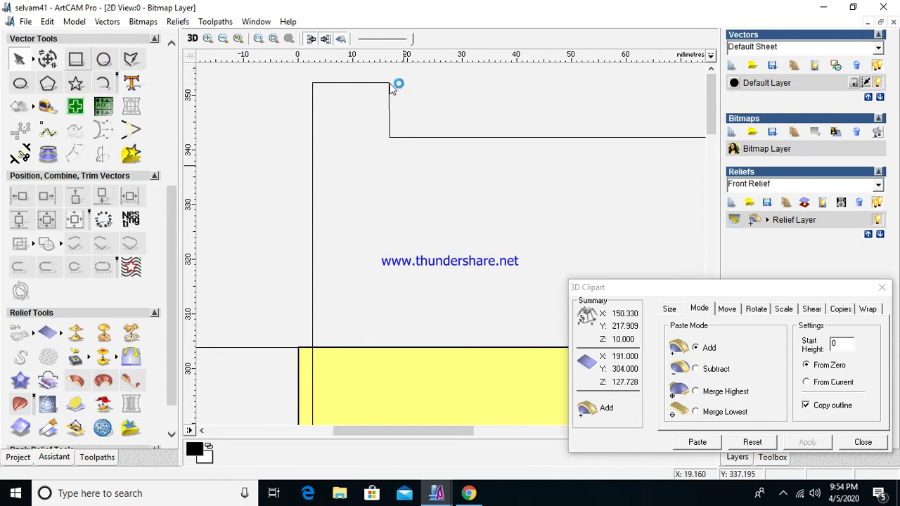
drag(390, 83, 412, 138)
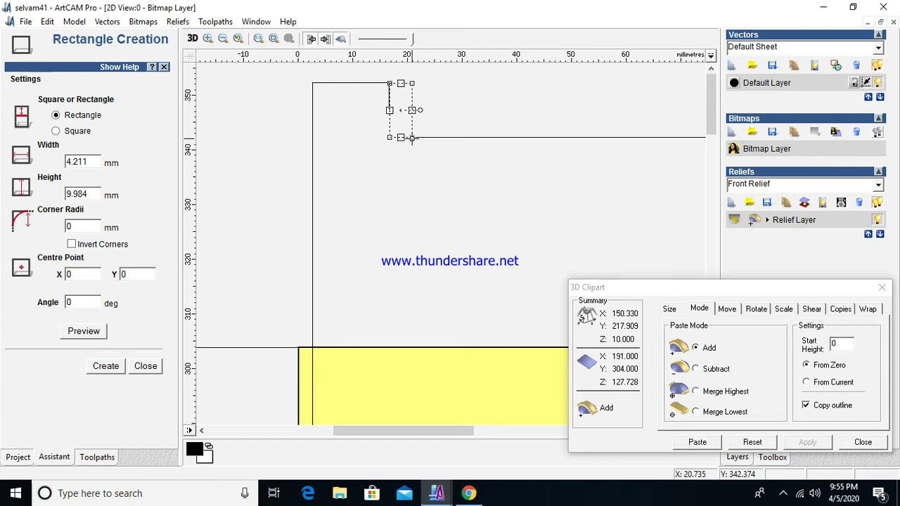
click(145, 366)
click(387, 231)
scroll(387, 230, down, 6)
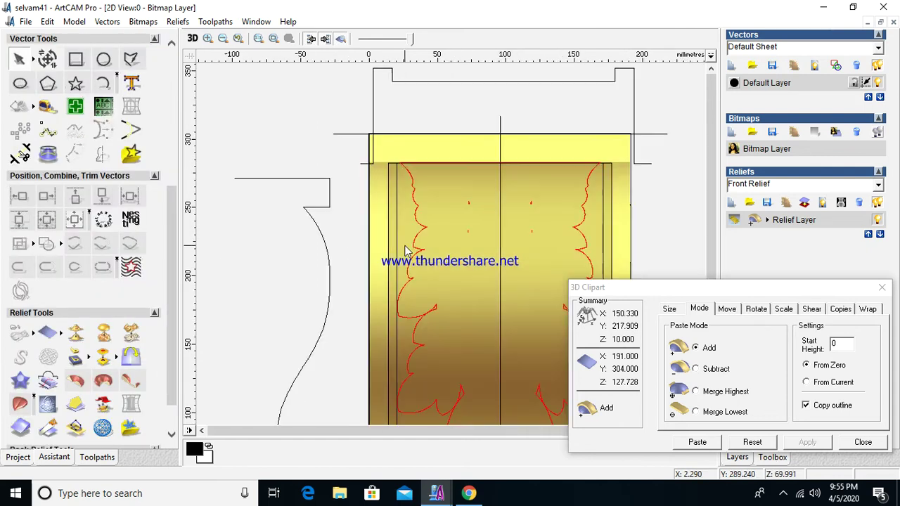
Zero the relief inside the larger of the two inner rectangles using the Shape Editor, leaving that rectangle selected.
click(390, 232)
right_click(414, 226)
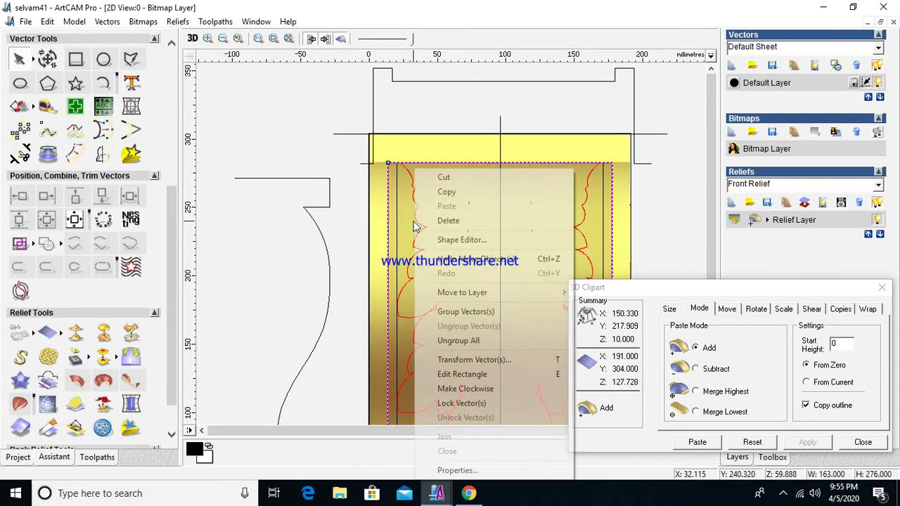
click(453, 241)
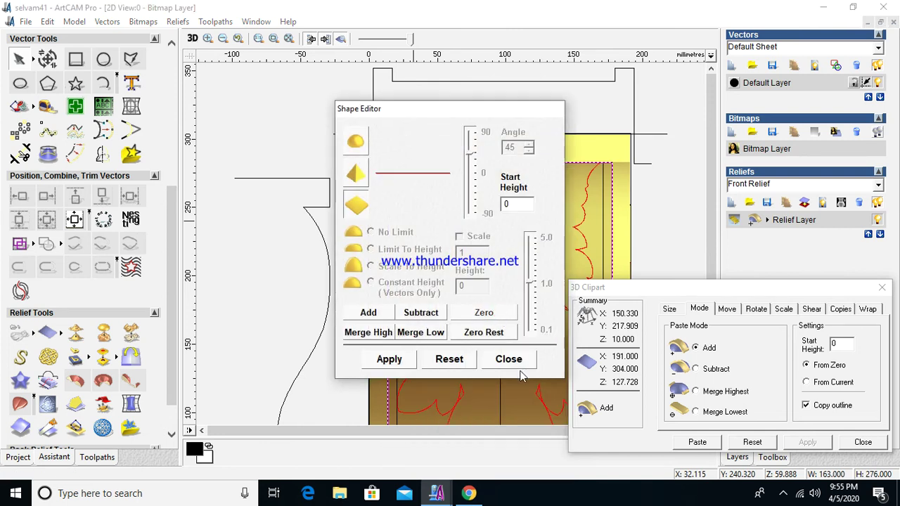
key(Escape)
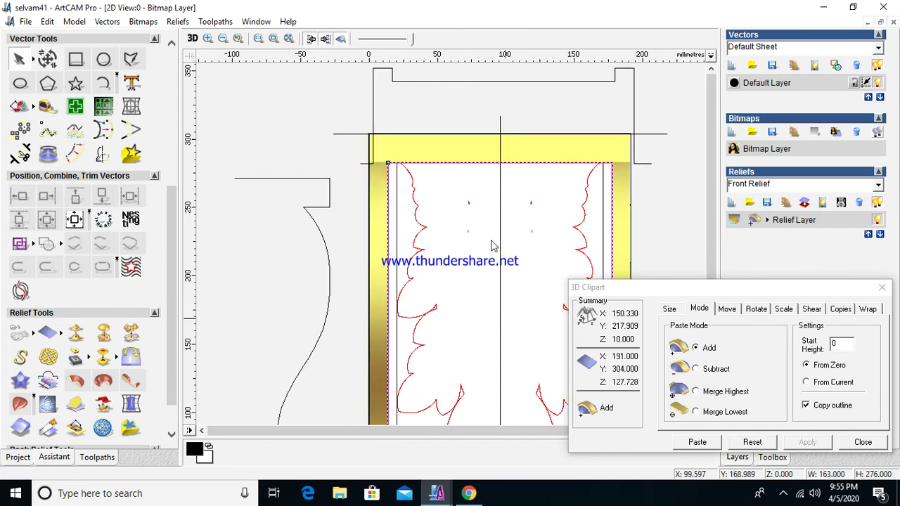
click(550, 217)
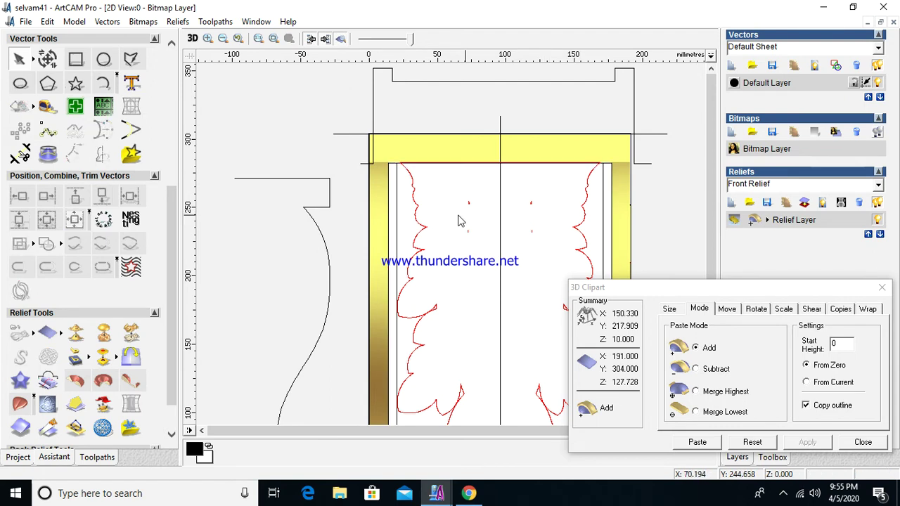
click(388, 228)
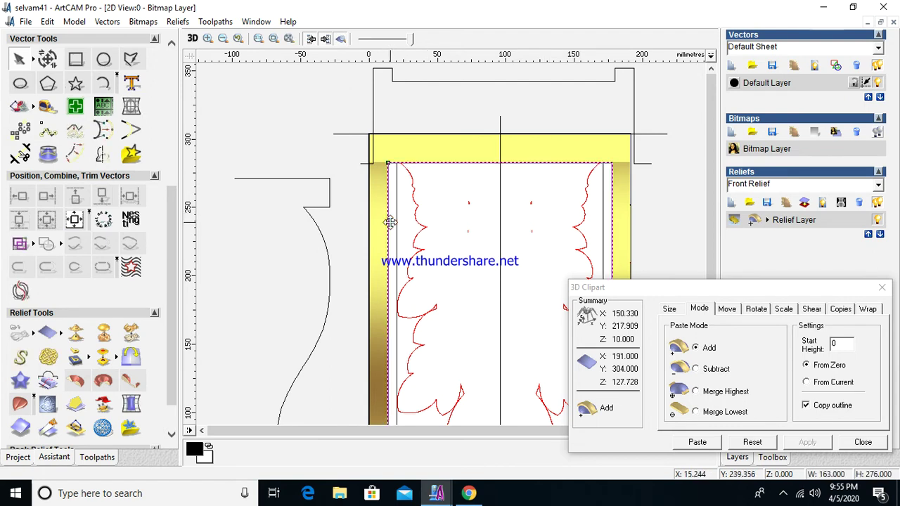
Trim away the part of the larger inner rectangle below the lower horizontal line with the Trim Tool.
scroll(394, 225, down, 4)
scroll(450, 292, up, 4)
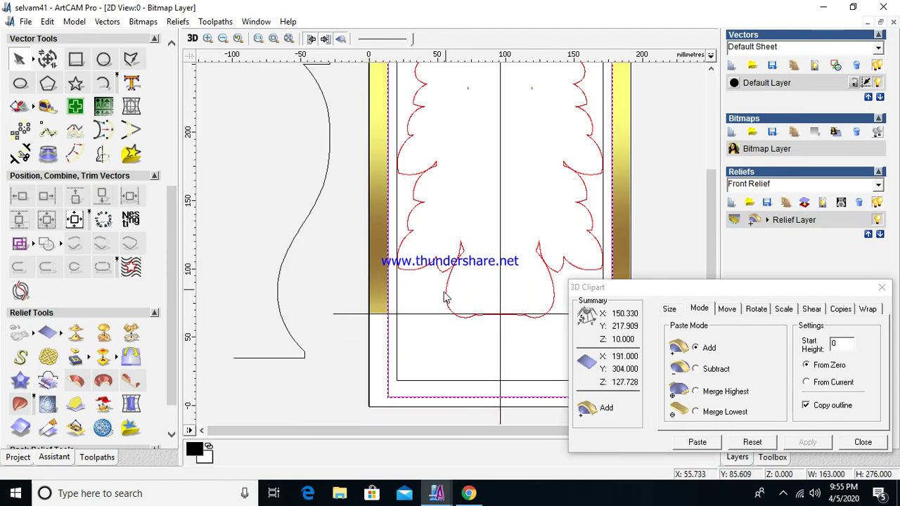
scroll(436, 297, up, 2)
click(419, 280)
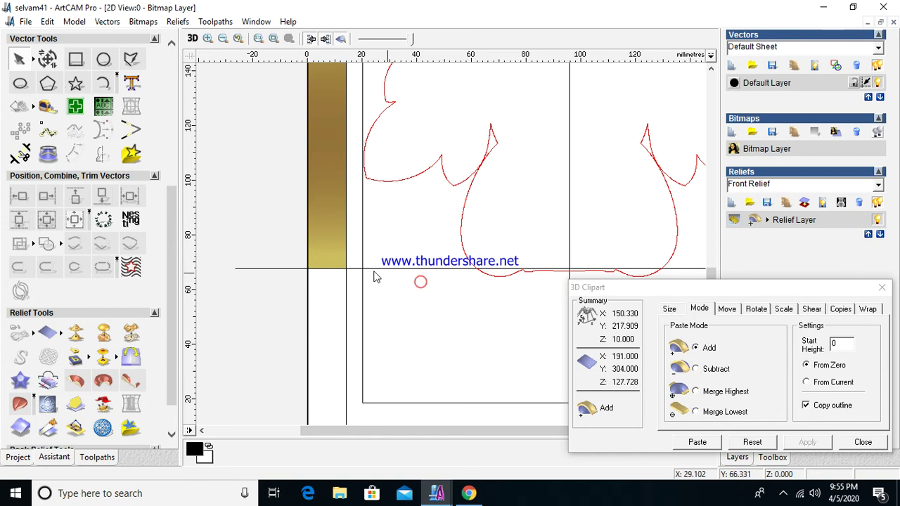
click(22, 157)
scroll(446, 291, down, 2)
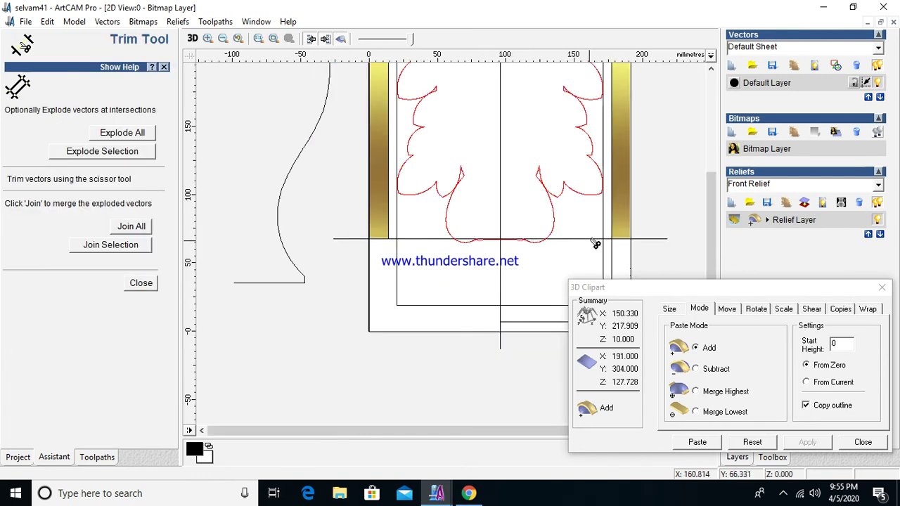
click(141, 282)
Split the trimmed inner rectangle outline at its two upper corners so its sides and top edge are separate vectors.
scroll(422, 316, down, 2)
scroll(477, 192, up, 2)
scroll(477, 192, up, 3)
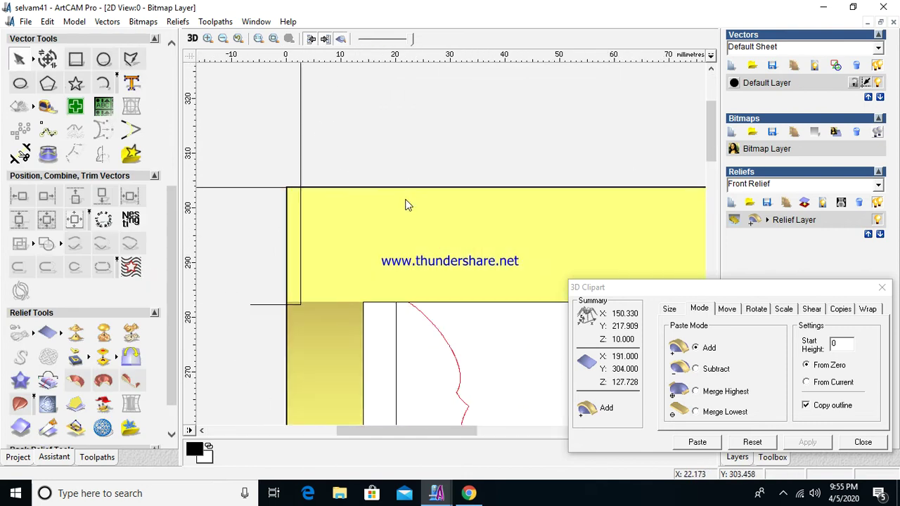
click(367, 301)
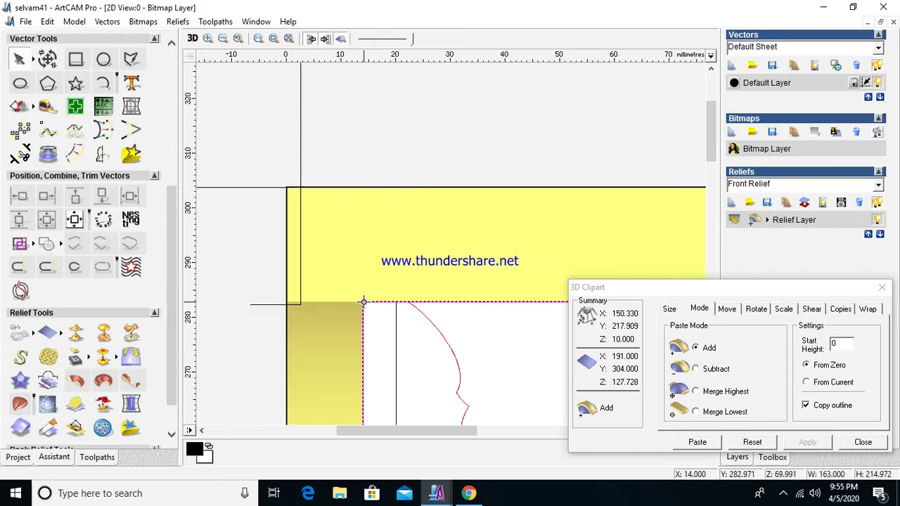
click(362, 304)
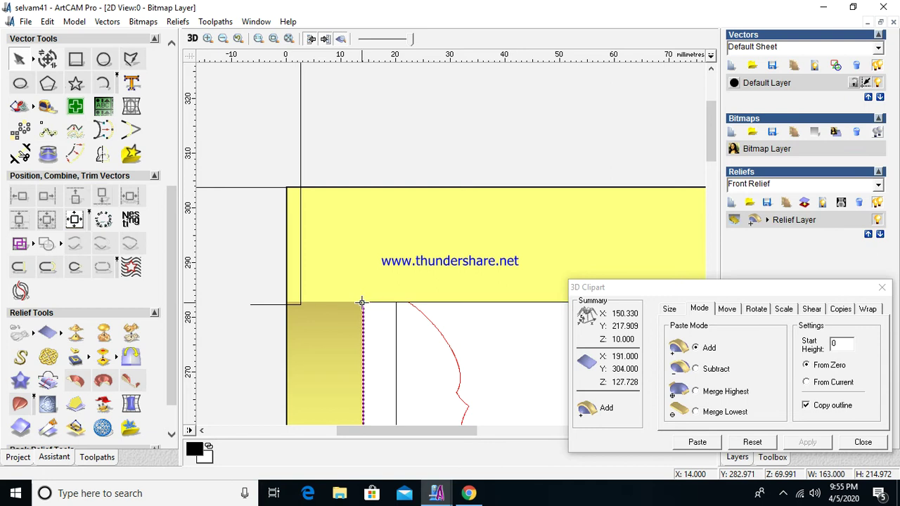
scroll(487, 262, down, 4)
scroll(472, 197, up, 3)
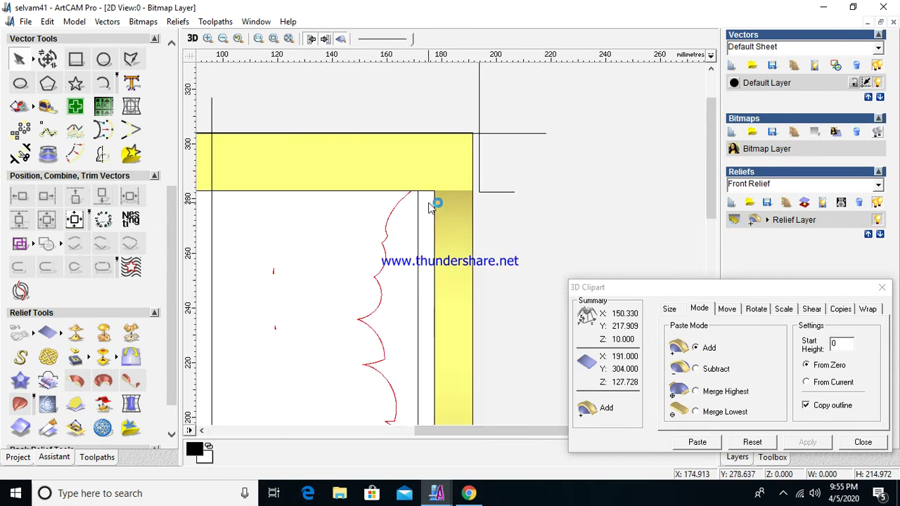
click(434, 192)
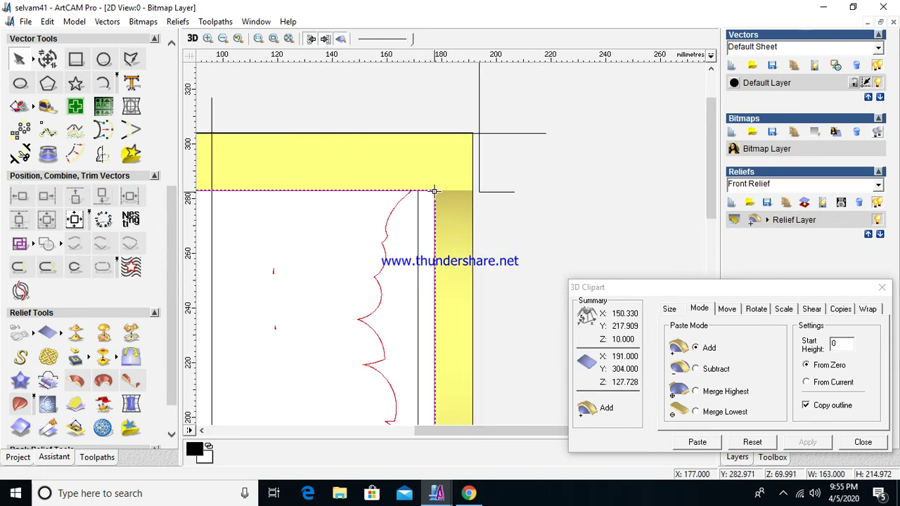
Trim away the segments of the lower horizontal line that cross the side rims outside the inner rectangle.
scroll(436, 211, down, 4)
scroll(496, 284, up, 2)
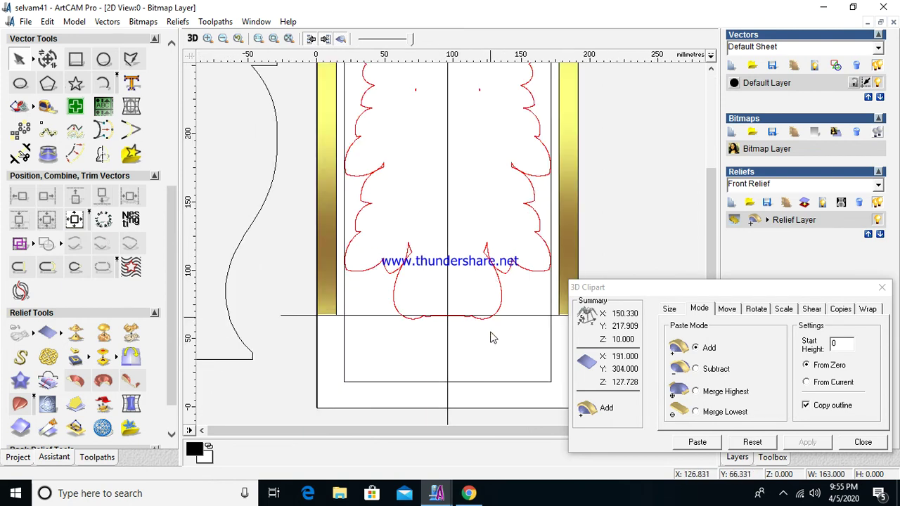
scroll(530, 314, up, 2)
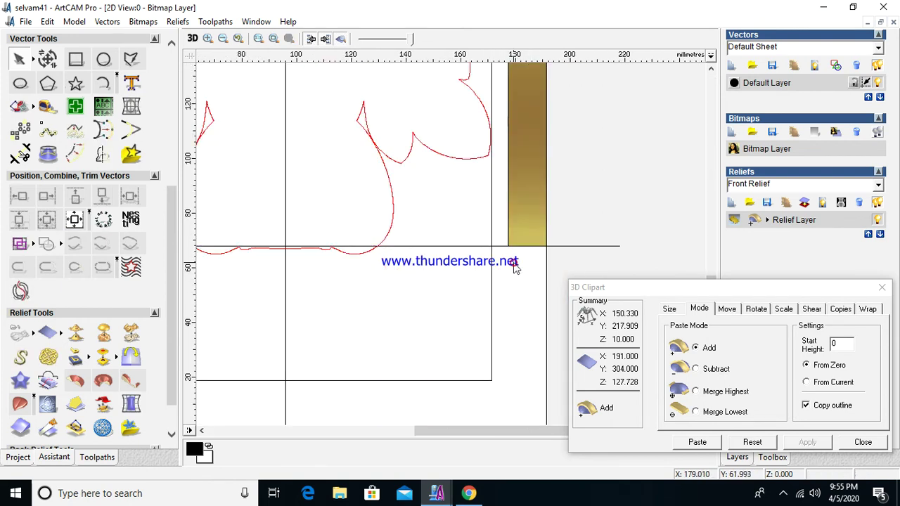
scroll(515, 265, up, 4)
click(20, 154)
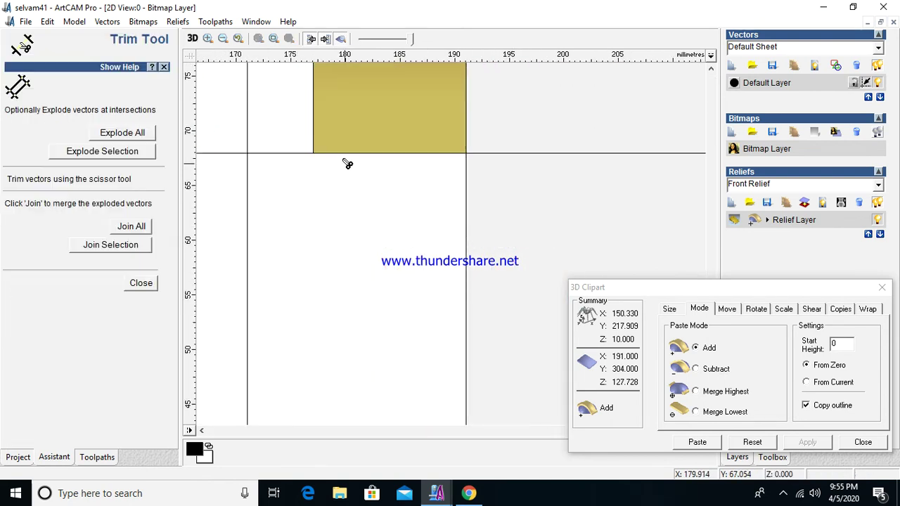
scroll(251, 171, down, 2)
scroll(267, 260, up, 2)
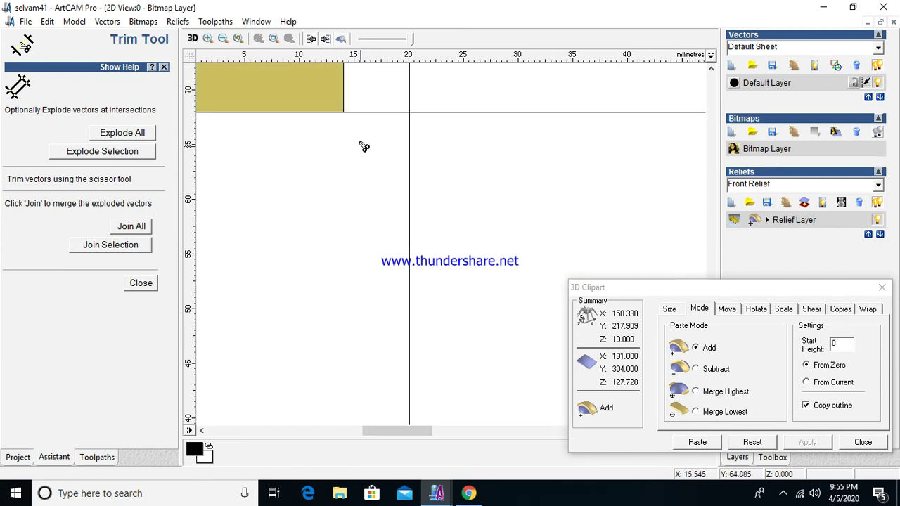
click(319, 114)
click(141, 283)
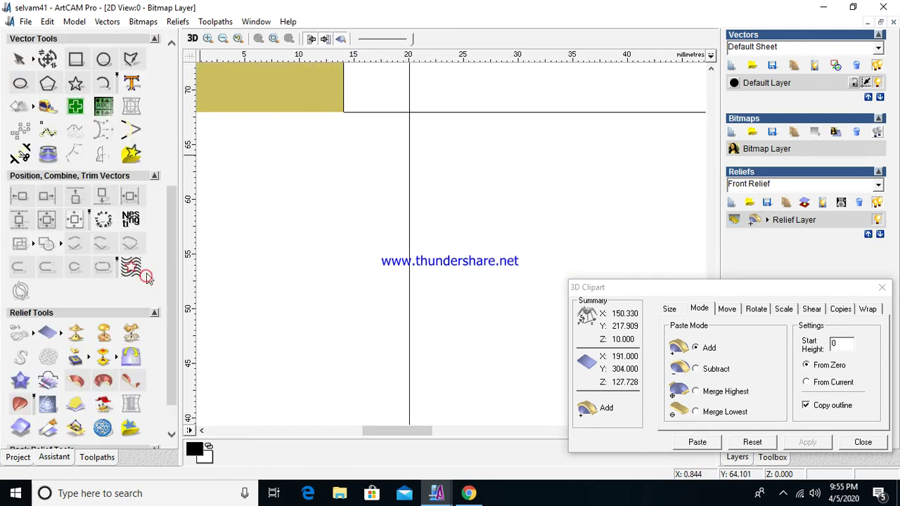
scroll(377, 233, down, 3)
scroll(331, 262, up, 2)
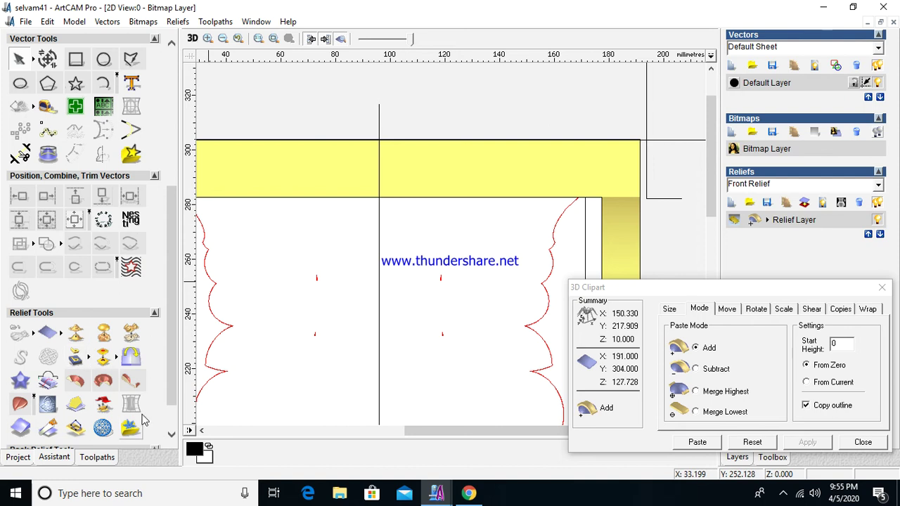
scroll(262, 248, down, 2)
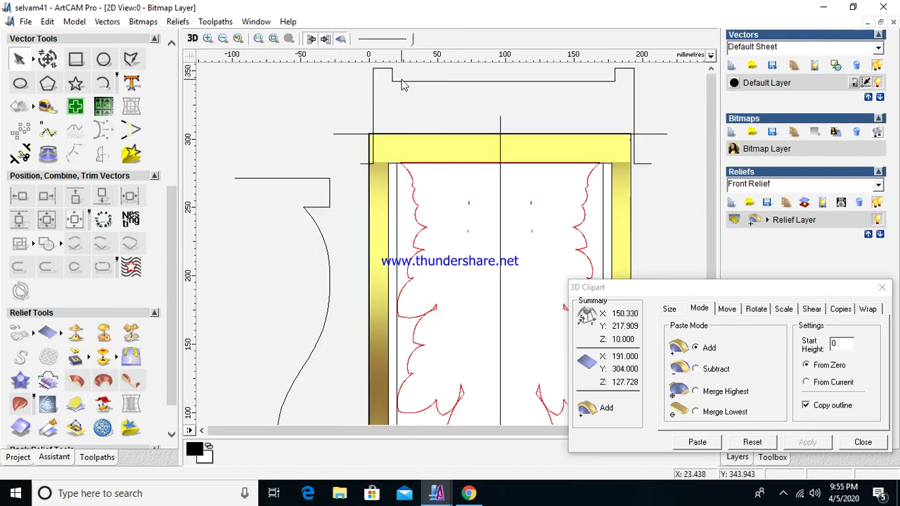
click(374, 156)
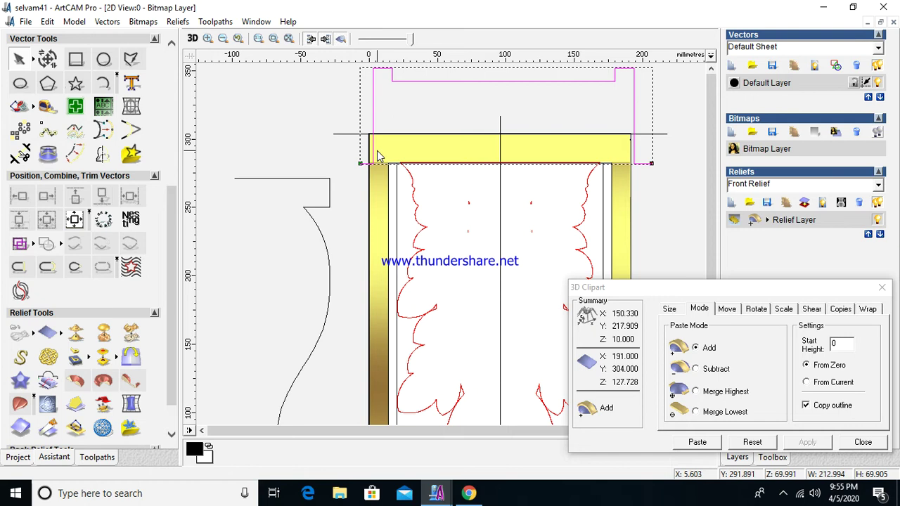
scroll(452, 215, down, 1)
scroll(446, 285, up, 1)
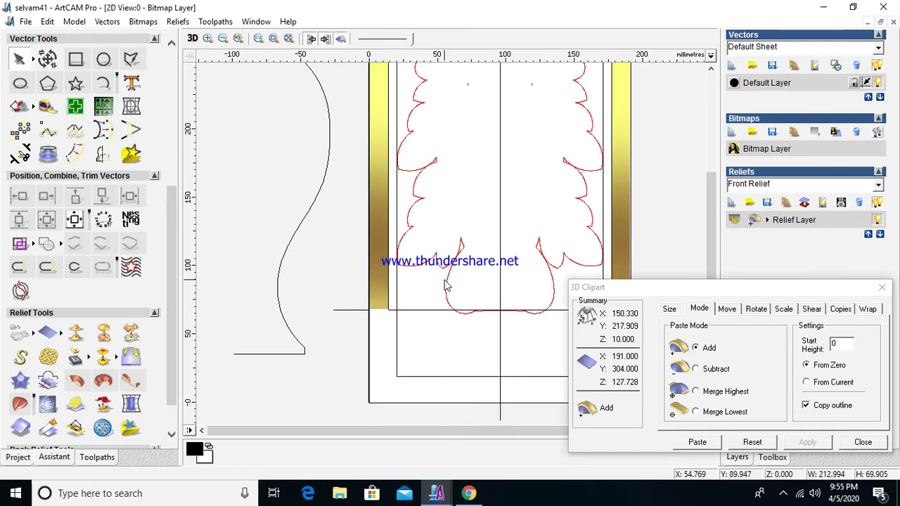
click(785, 494)
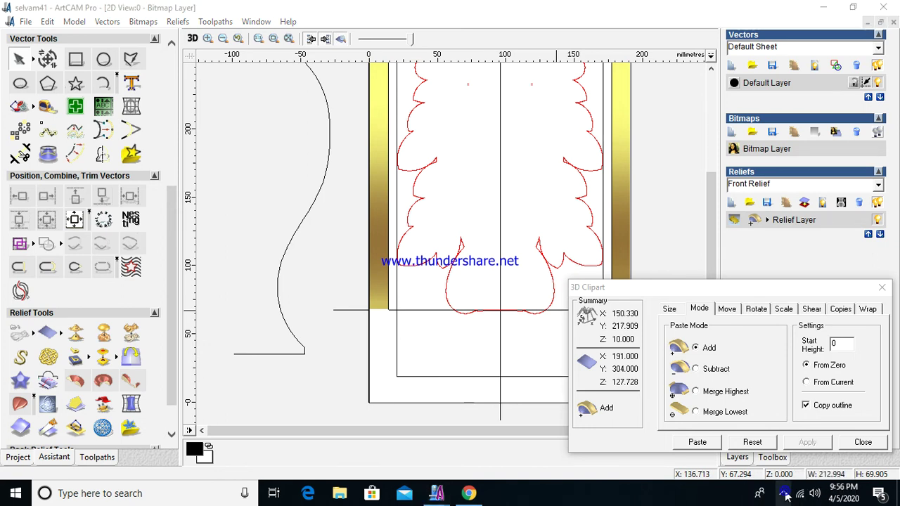
right_click(757, 467)
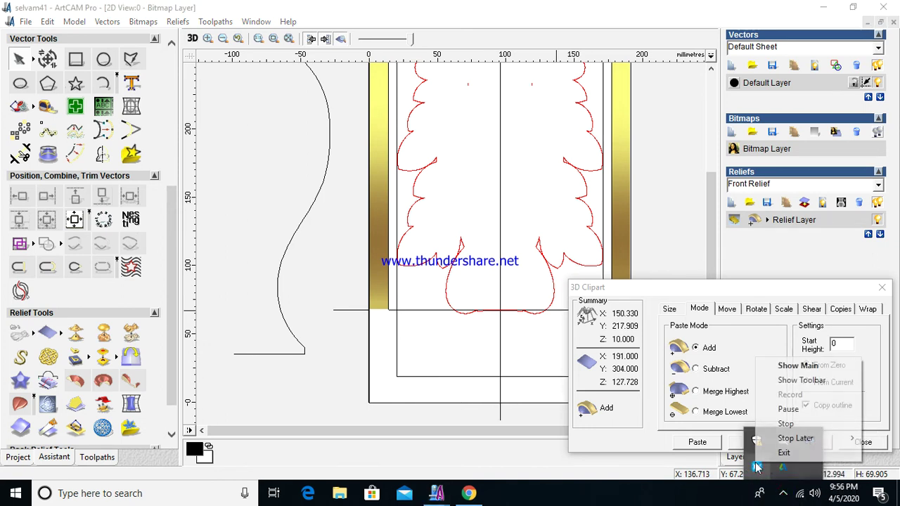
click(801, 423)
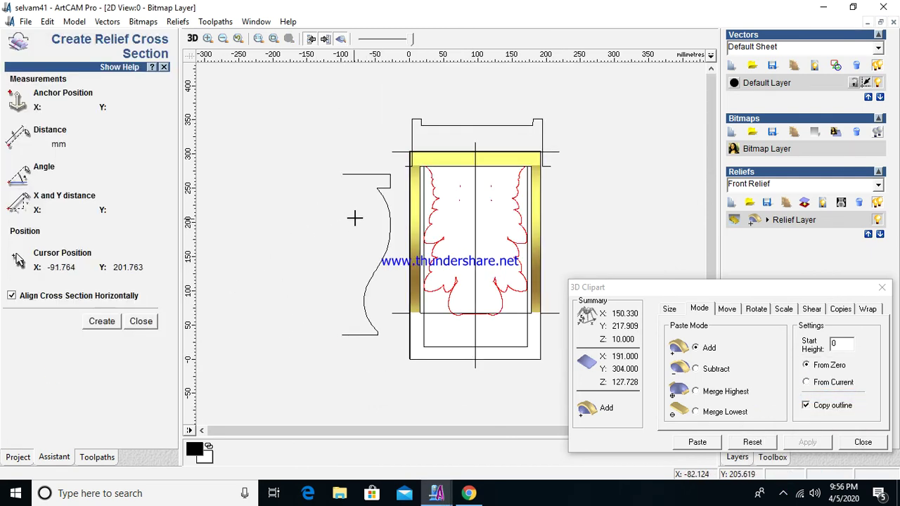
Create a horizontally aligned relief cross-section along a near-vertical line about 261 mm long down the left rim.
drag(415, 144, 415, 320)
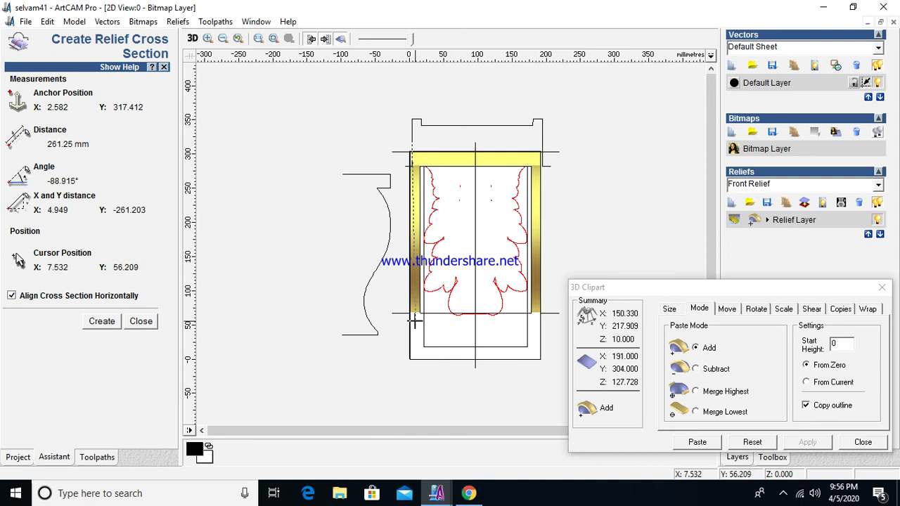
click(101, 321)
click(141, 321)
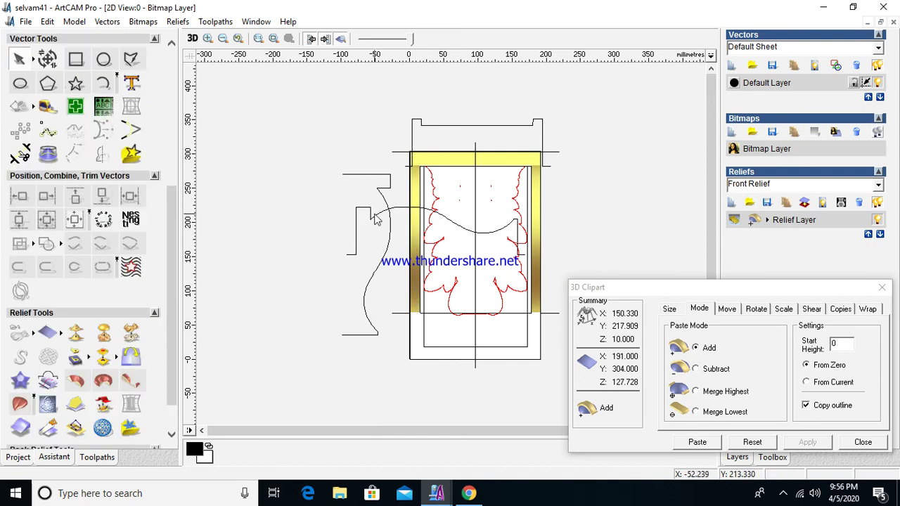
Split the new wavy cross-section at its two base corners to separate the flat end segments.
click(372, 211)
scroll(294, 266, up, 1)
scroll(294, 266, up, 1)
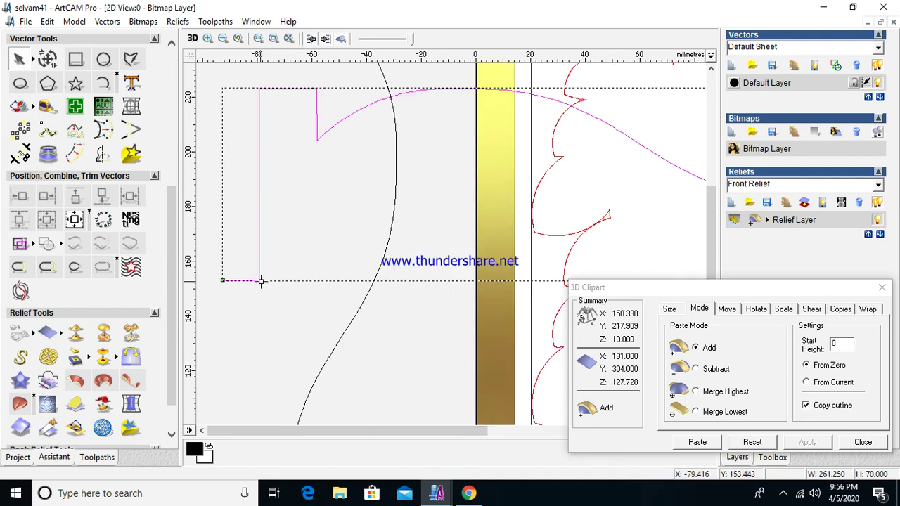
scroll(260, 281, down, 1)
scroll(474, 237, up, 2)
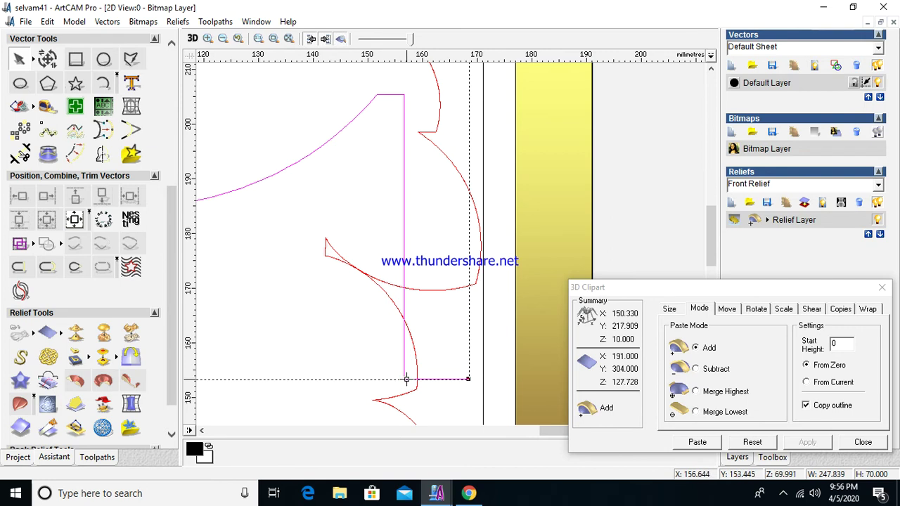
click(403, 379)
scroll(382, 197, down, 3)
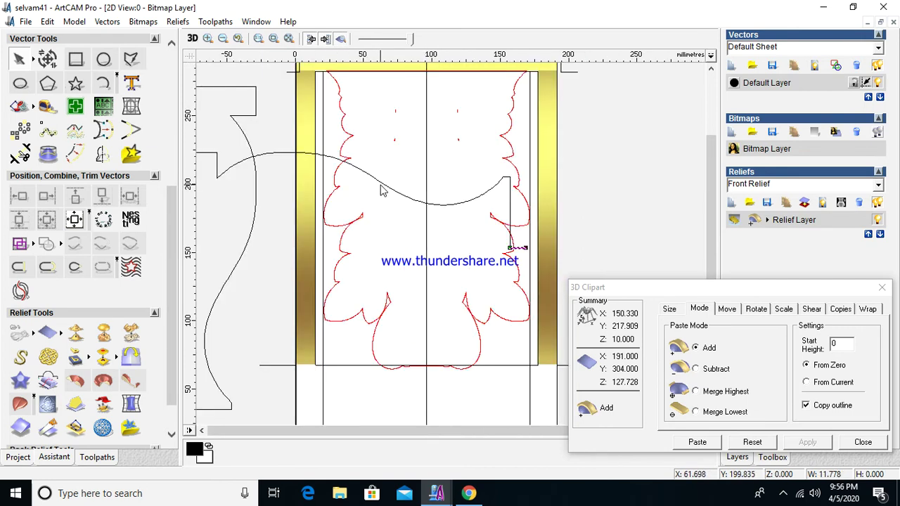
Offset the wavy cross-section profile 10 mm outwards/right with radiused corners, keeping the original vector.
scroll(399, 222, down, 1)
scroll(398, 222, up, 2)
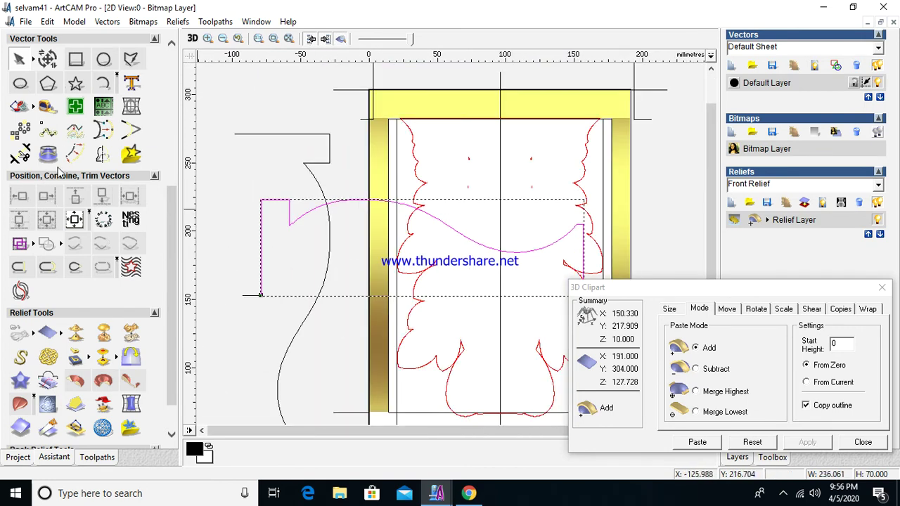
click(75, 153)
double_click(96, 82)
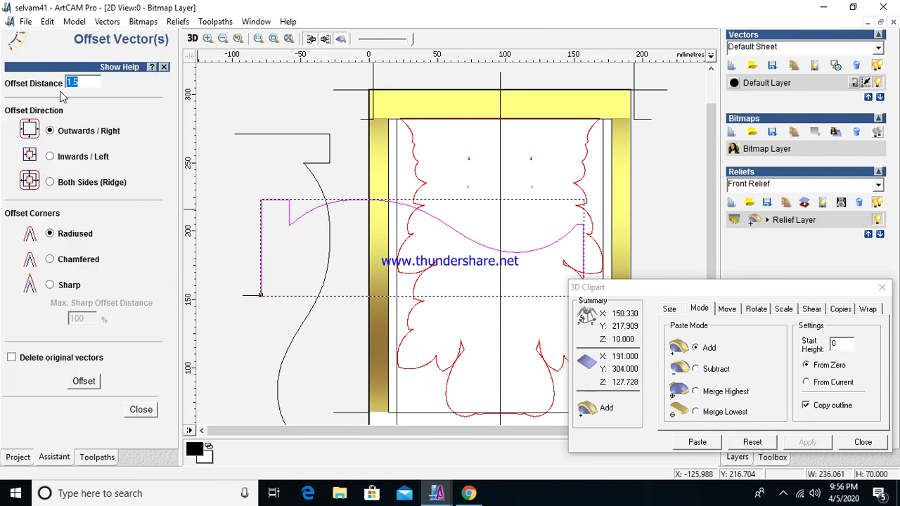
click(84, 380)
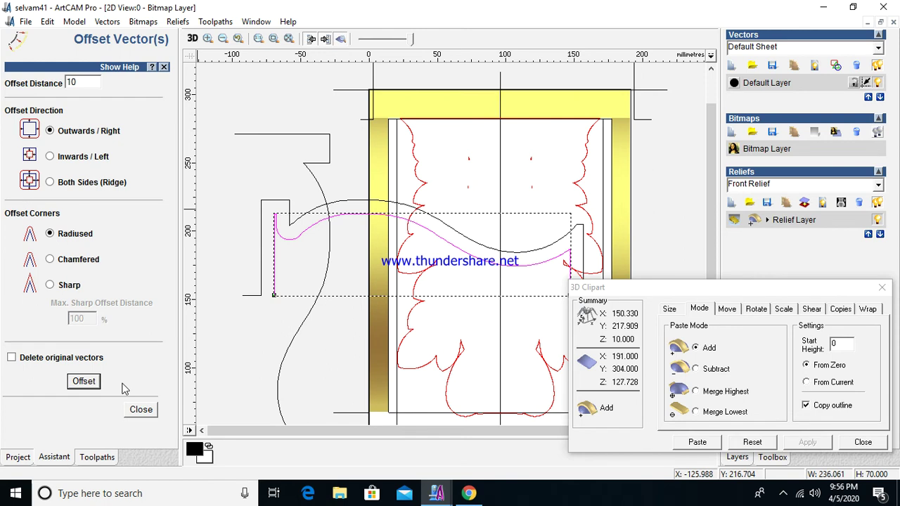
Offset the original wavy profile again by 10 mm outwards/right with sharp corners.
click(288, 221)
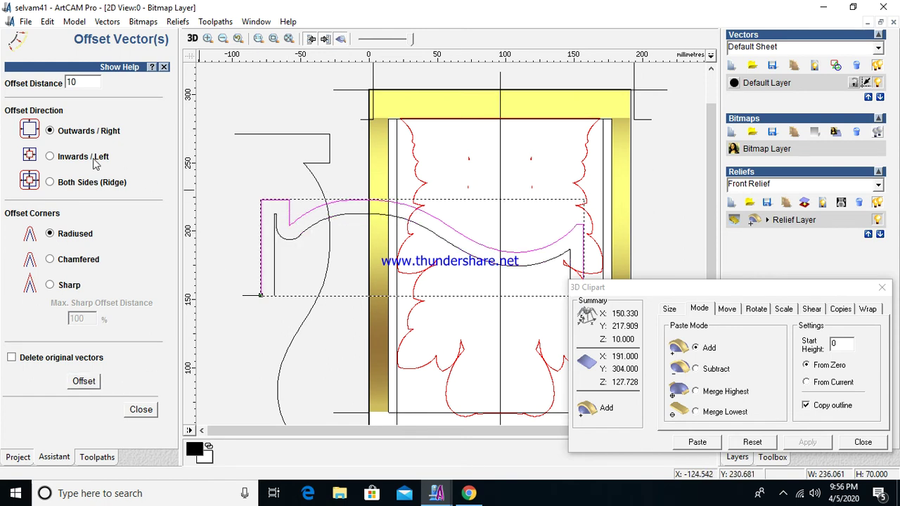
click(50, 283)
click(85, 380)
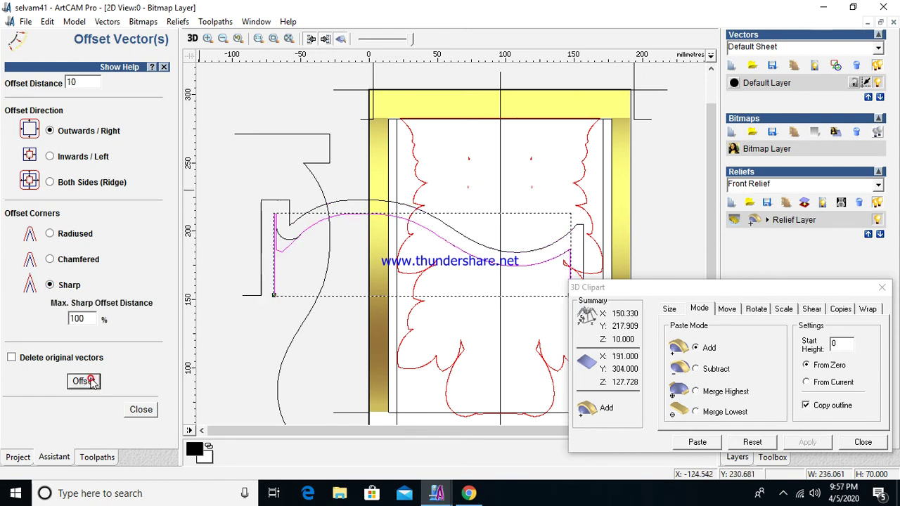
click(139, 409)
Delete the offset profile with radiused corners.
click(299, 268)
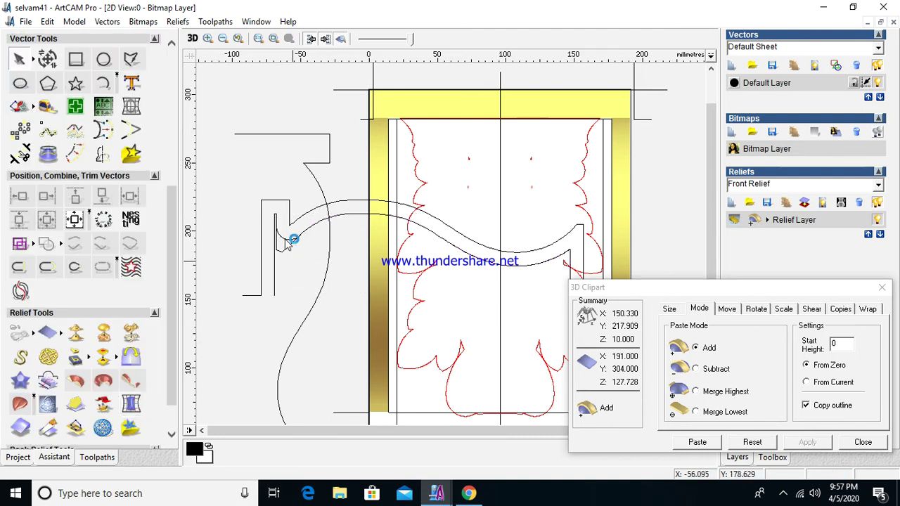
click(288, 241)
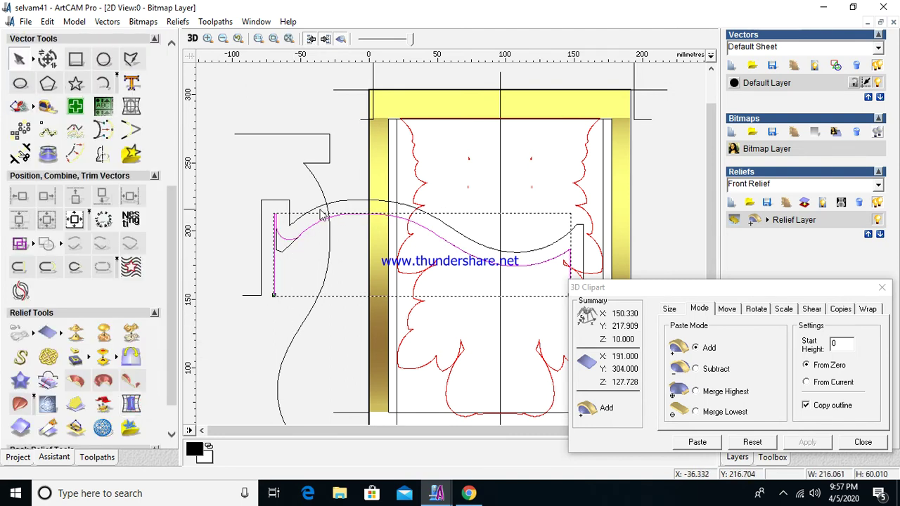
click(306, 220)
Try to delete the original wavy cross-section profile beside its sharp-cornered offset.
click(305, 219)
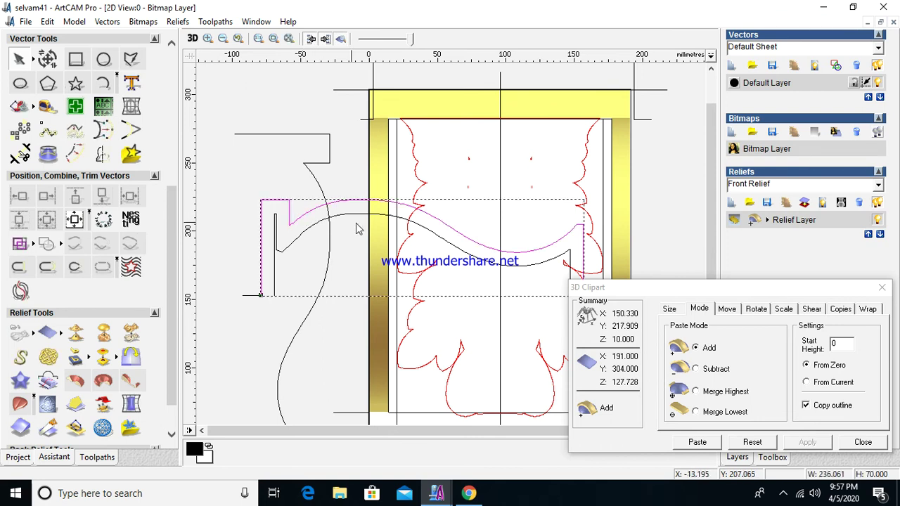
key(Delete)
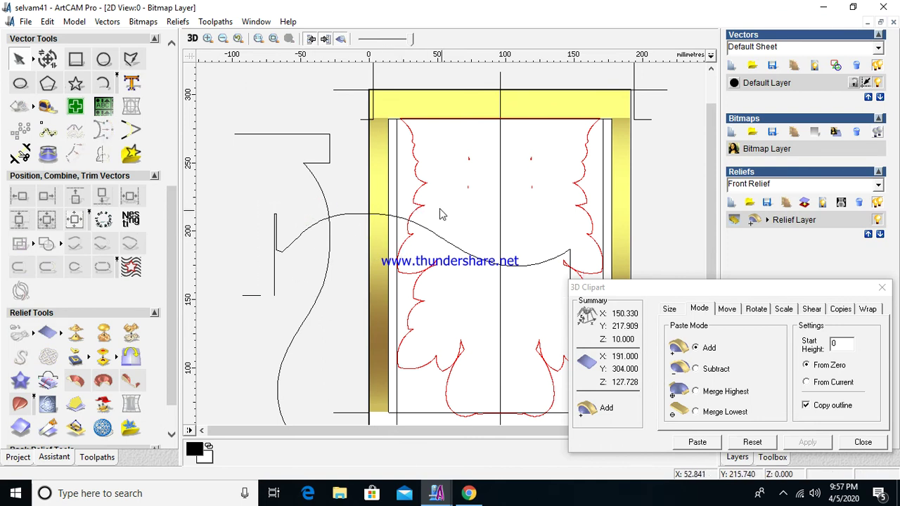
click(299, 236)
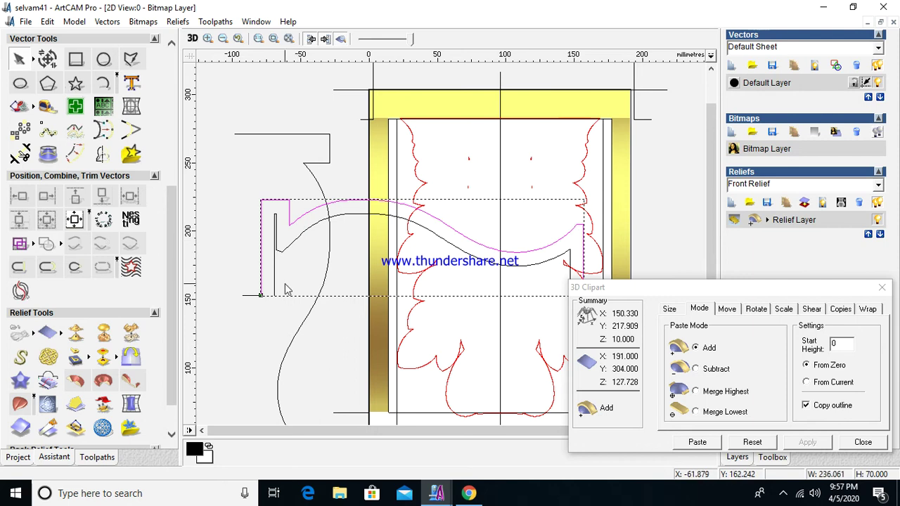
Start a two rail sweep using the inner area's upper and lower horizontal lines as the drive rails.
scroll(313, 274, up, 2)
scroll(294, 240, down, 3)
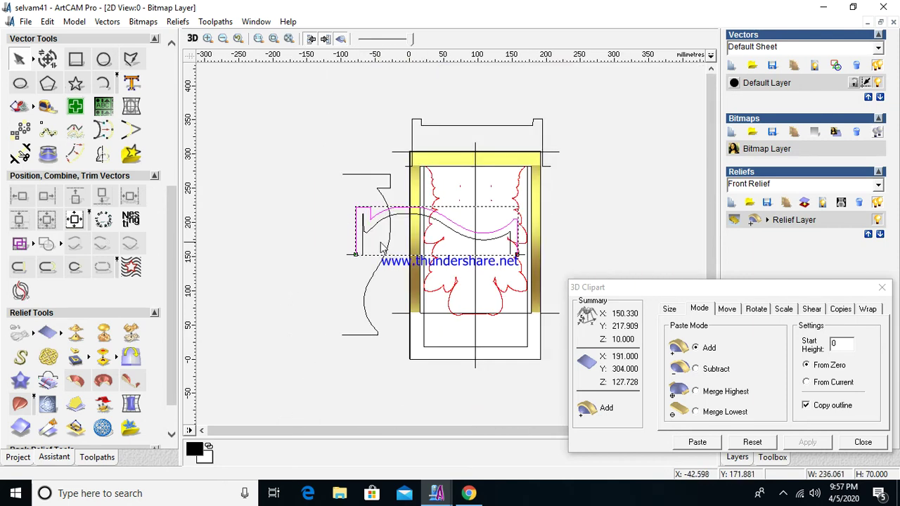
click(380, 243)
click(378, 226)
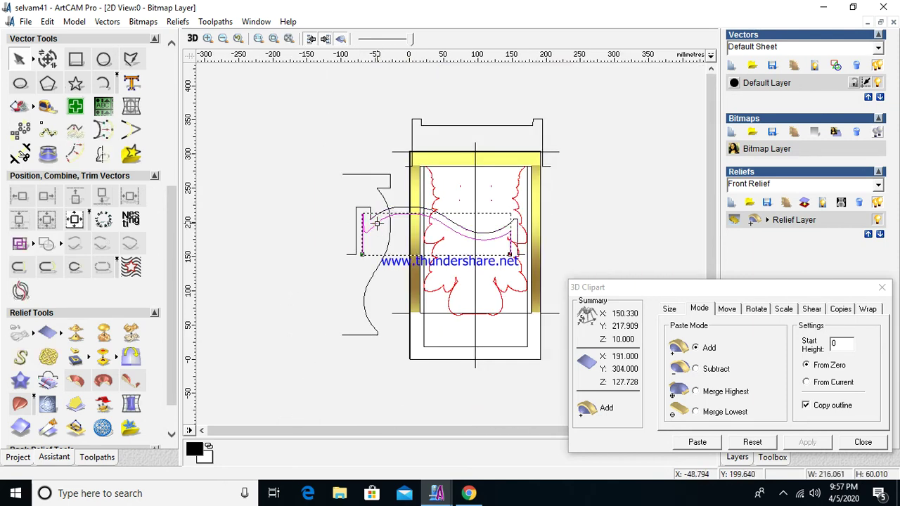
click(461, 168)
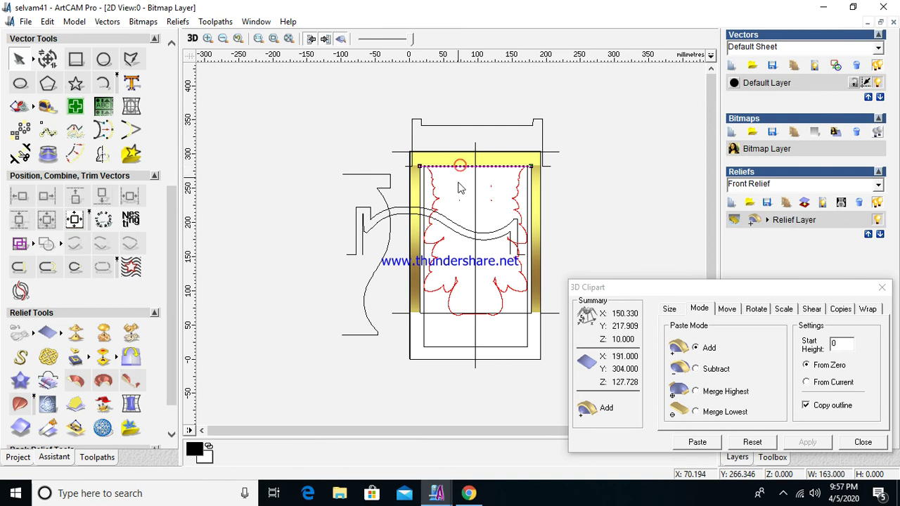
click(434, 314)
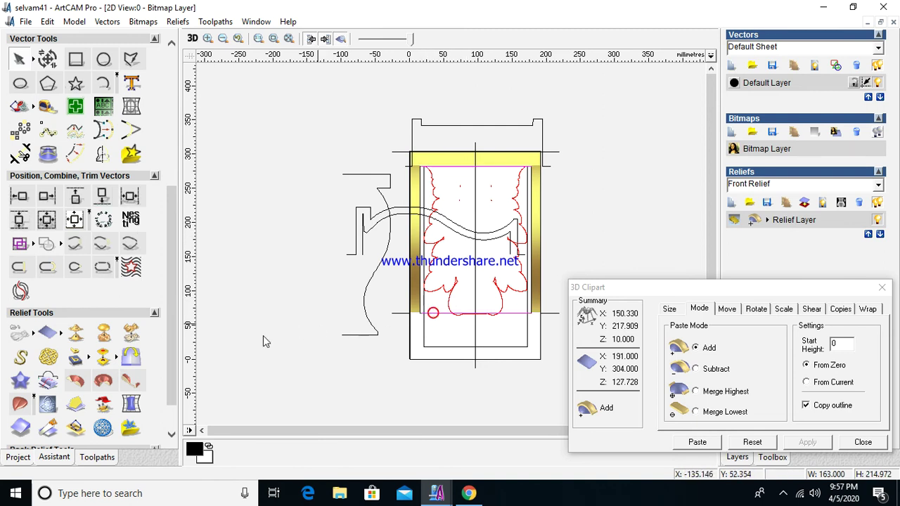
click(26, 400)
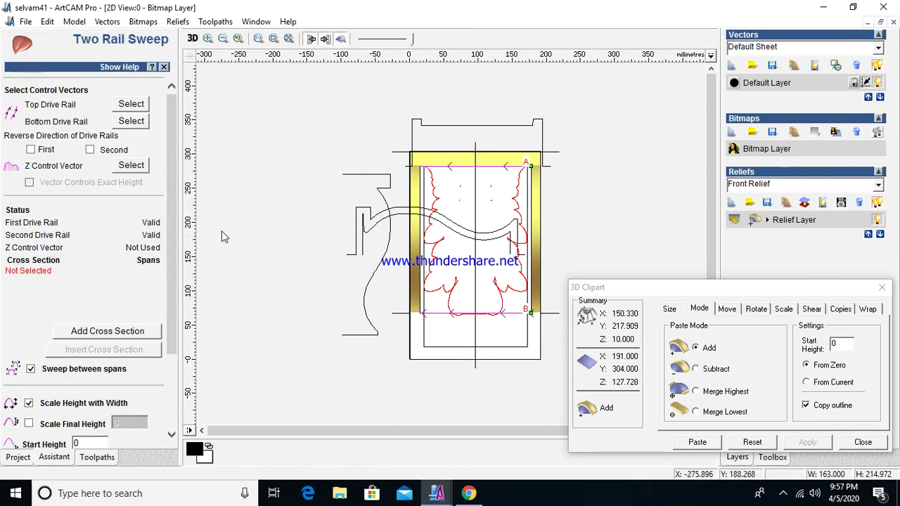
Add the inner wavy profile as the cross section and calculate the sweep with final height scaled to 60 and the Highest combine mode.
click(397, 208)
click(133, 331)
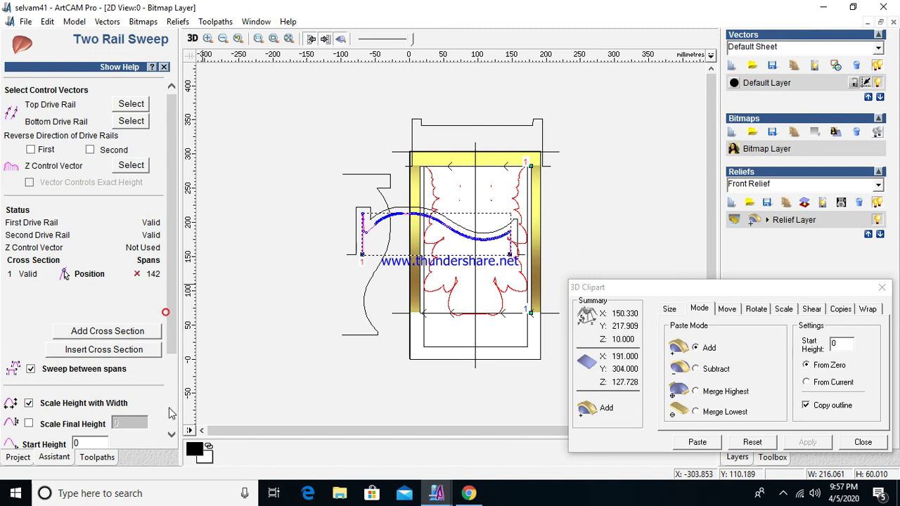
drag(169, 313, 175, 403)
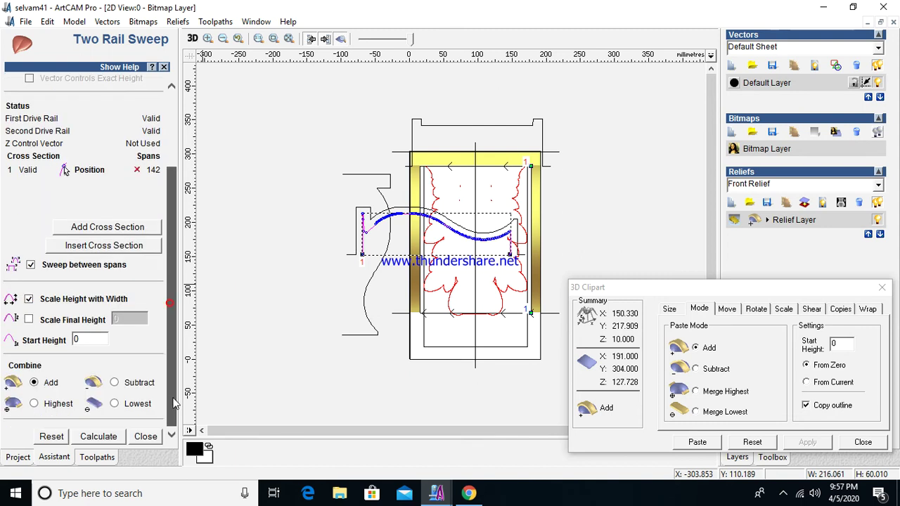
click(29, 320)
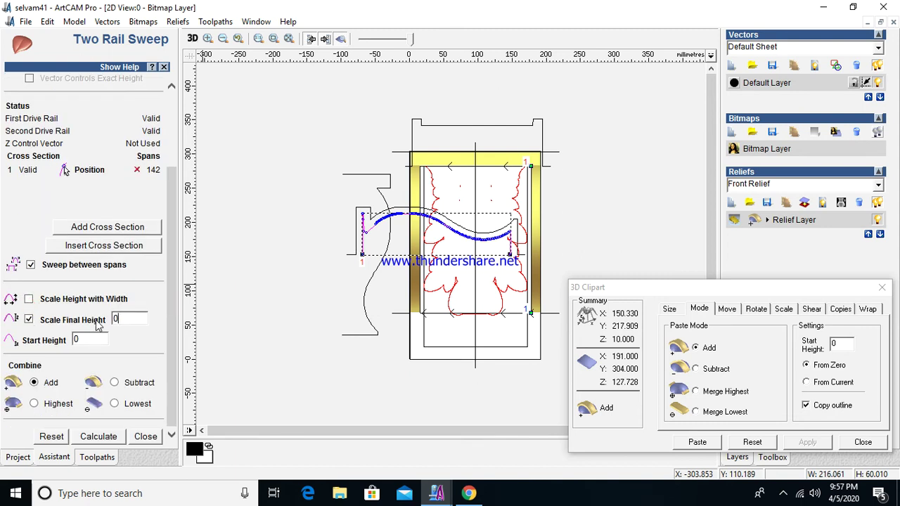
click(34, 404)
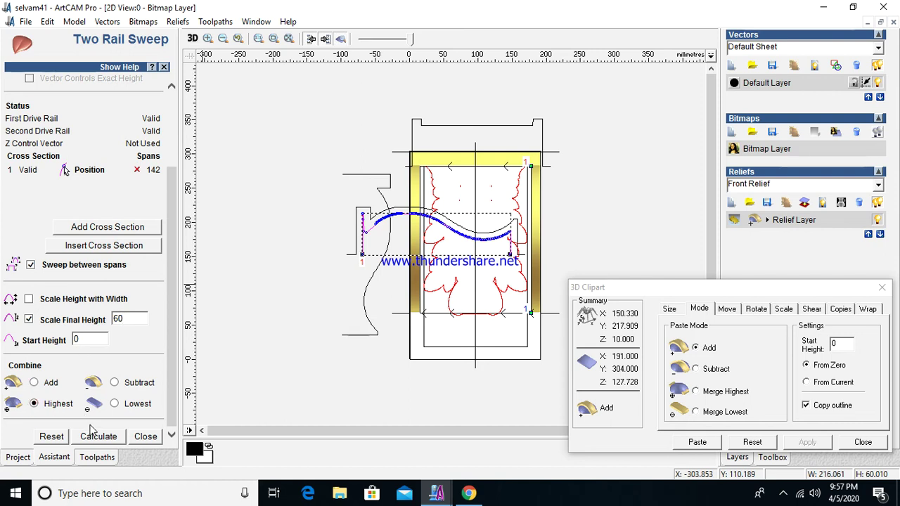
click(98, 435)
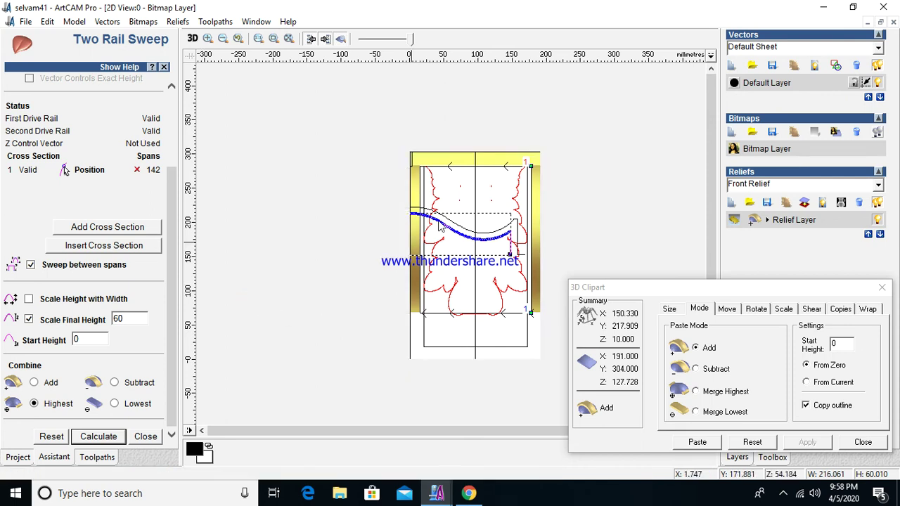
Examine the swept inner area between the side borders of the corbel in the 3D view.
scroll(457, 190, up, 2)
scroll(483, 297, down, 2)
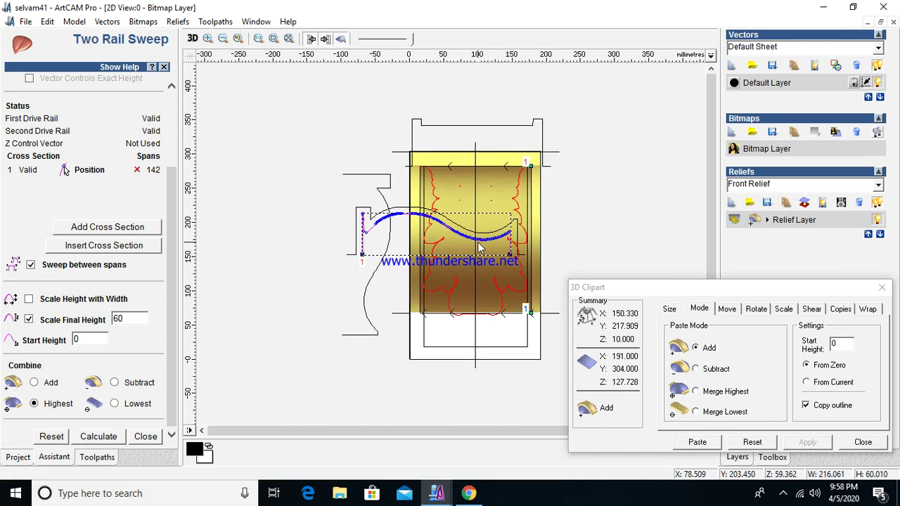
click(192, 38)
scroll(429, 211, up, 5)
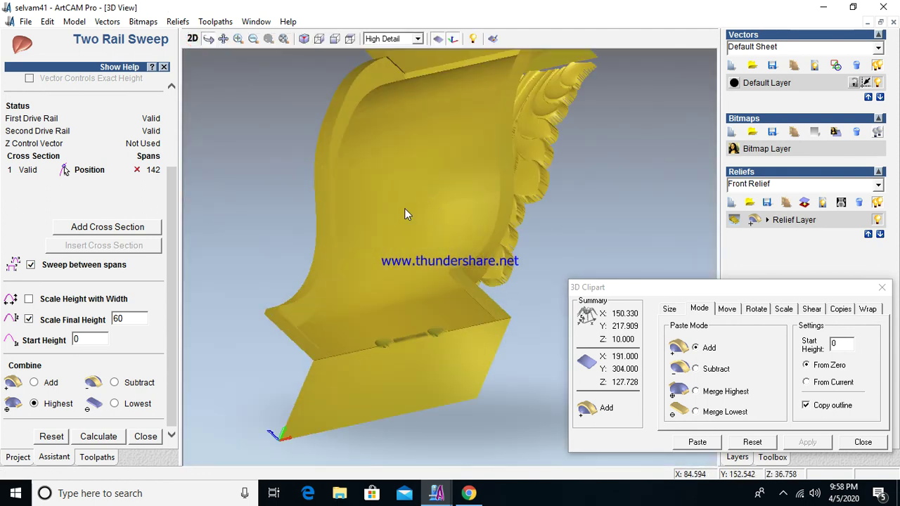
drag(404, 208, 399, 182)
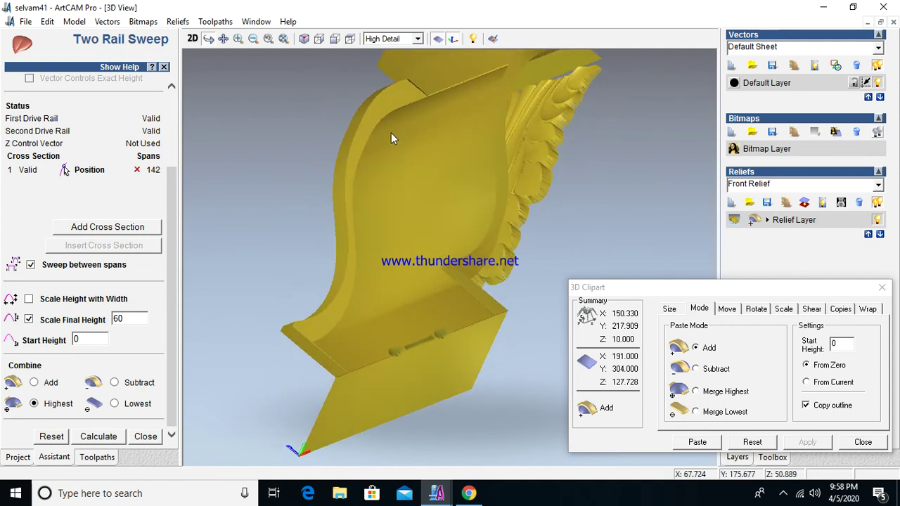